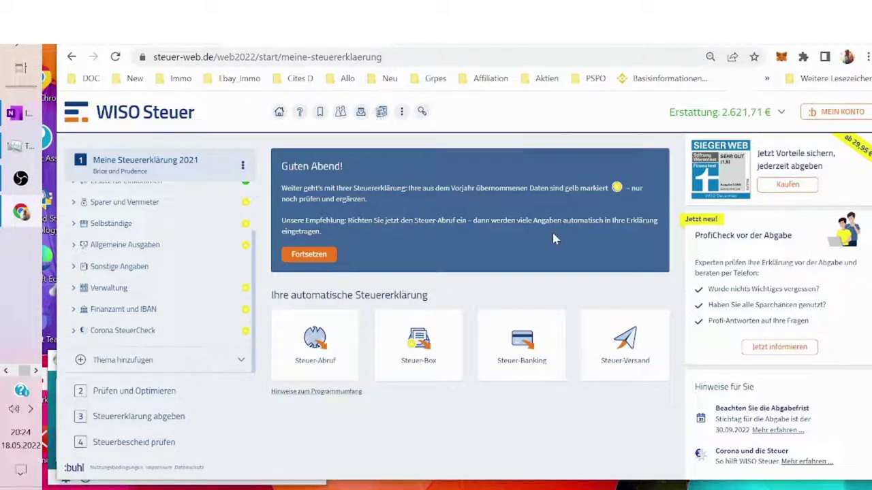
Scroll the topic list to the Persönliches section listing husband, wife and child
{"action": "scroll", "coordinate": [201, 320], "scroll_direction": "up", "scroll_amount": 2}
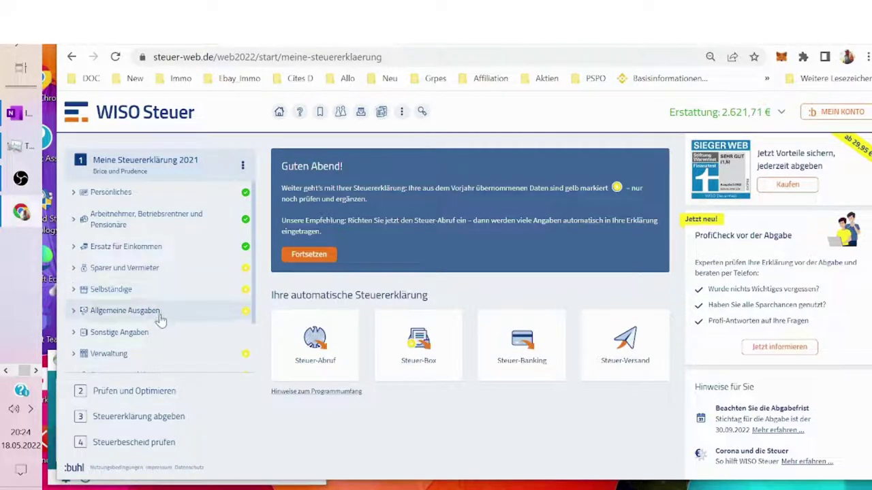
{"action": "scroll", "coordinate": [164, 338], "scroll_direction": "down", "scroll_amount": 2}
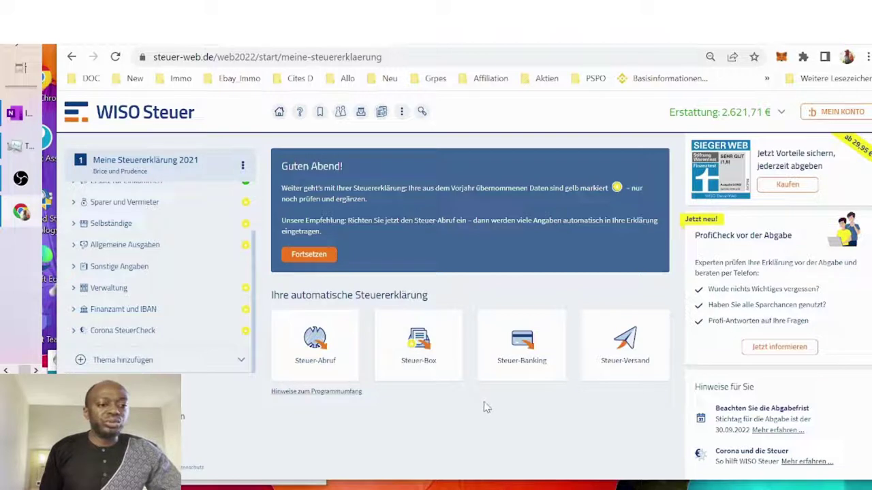
{"action": "scroll", "coordinate": [197, 267], "scroll_direction": "up", "scroll_amount": 2}
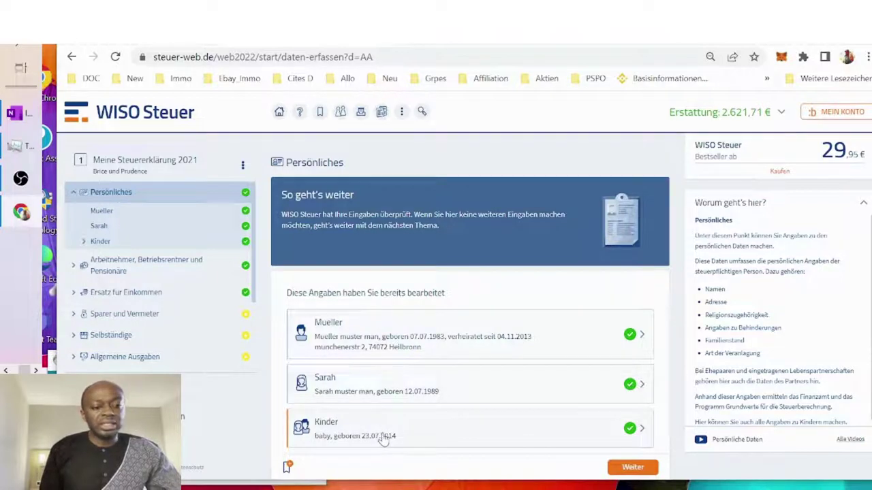
Review the husband's details: married, joint assessment (Zusammenveranlagung), religion keine
{"action": "left_click", "coordinate": [639, 334]}
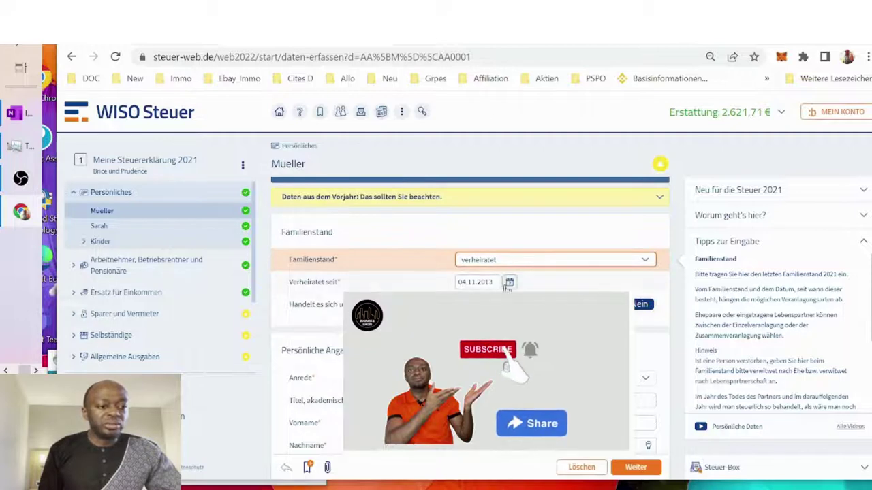
{"action": "scroll", "coordinate": [507, 285], "scroll_direction": "down", "scroll_amount": 2}
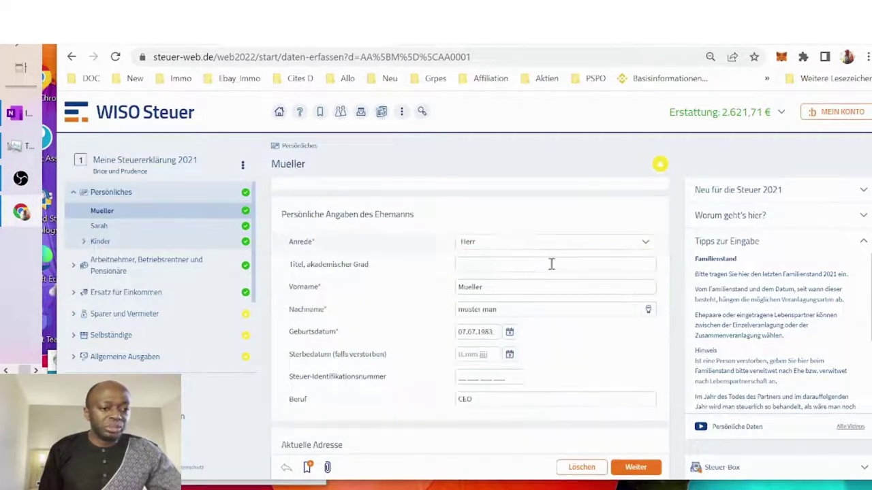
{"action": "scroll", "coordinate": [520, 333], "scroll_direction": "down", "scroll_amount": 2}
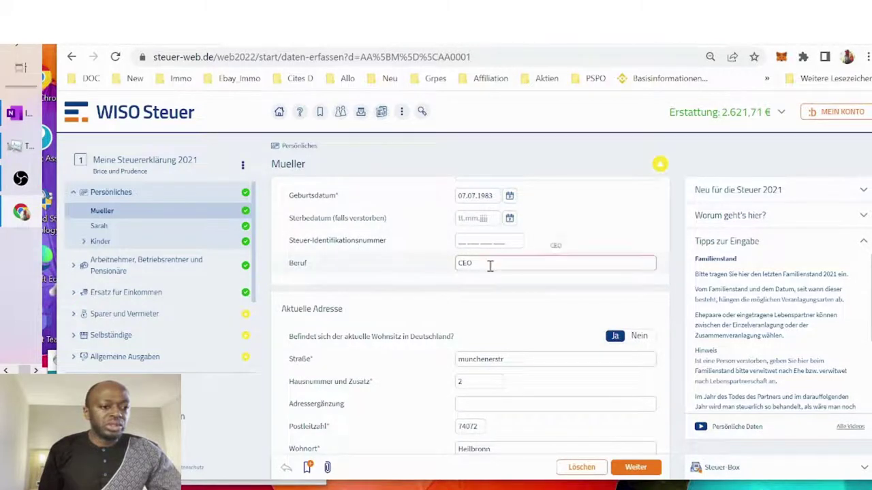
{"action": "scroll", "coordinate": [479, 298], "scroll_direction": "down", "scroll_amount": 2}
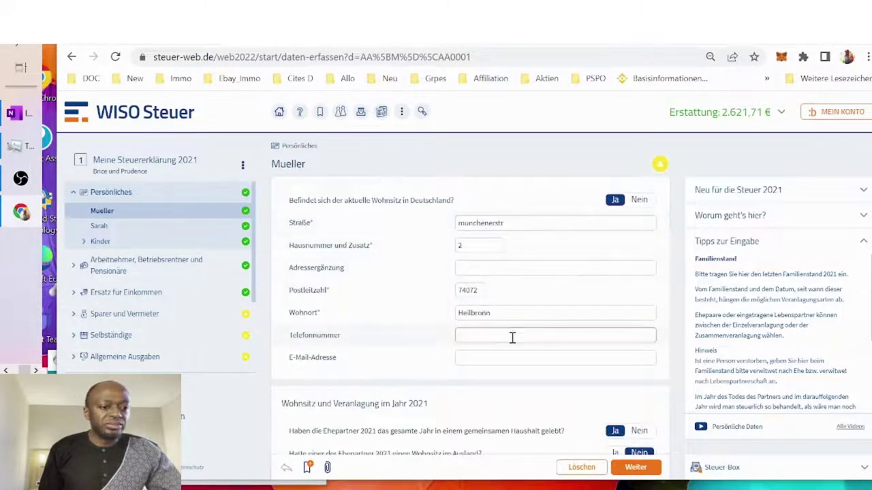
{"action": "scroll", "coordinate": [512, 339], "scroll_direction": "down", "scroll_amount": 2}
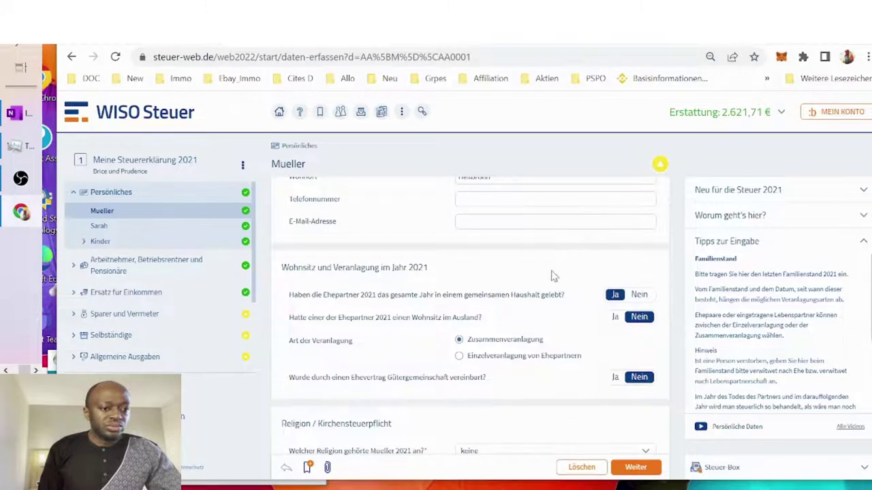
{"action": "scroll", "coordinate": [554, 276], "scroll_direction": "down", "scroll_amount": 2}
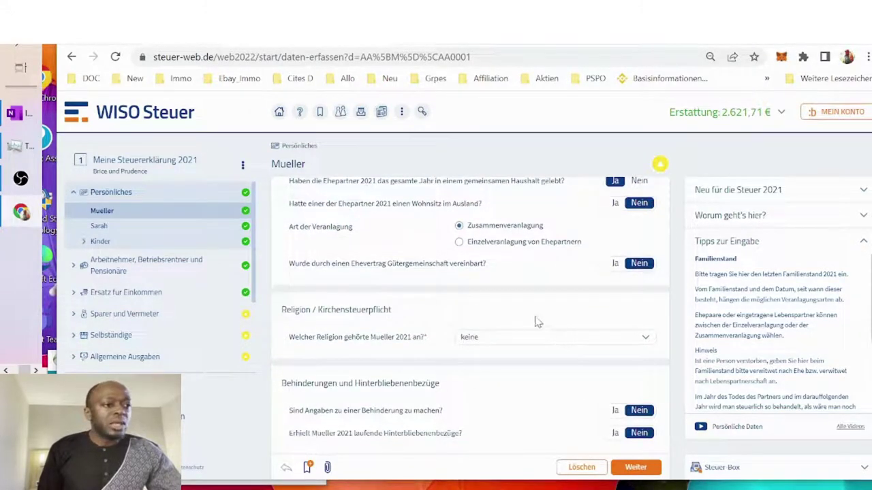
Review the wife's personal details, then open the Kinder overview with the child born 23.07.2014
{"action": "left_click", "coordinate": [204, 226]}
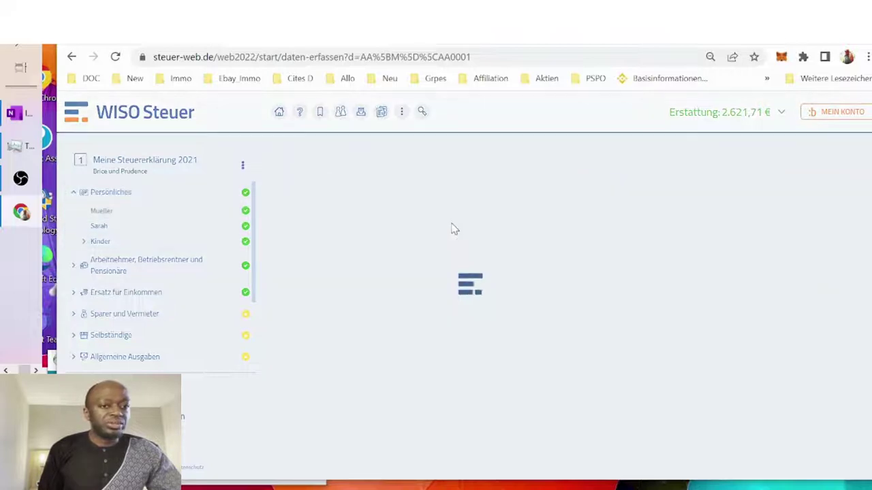
{"action": "scroll", "coordinate": [487, 251], "scroll_direction": "down", "scroll_amount": 1}
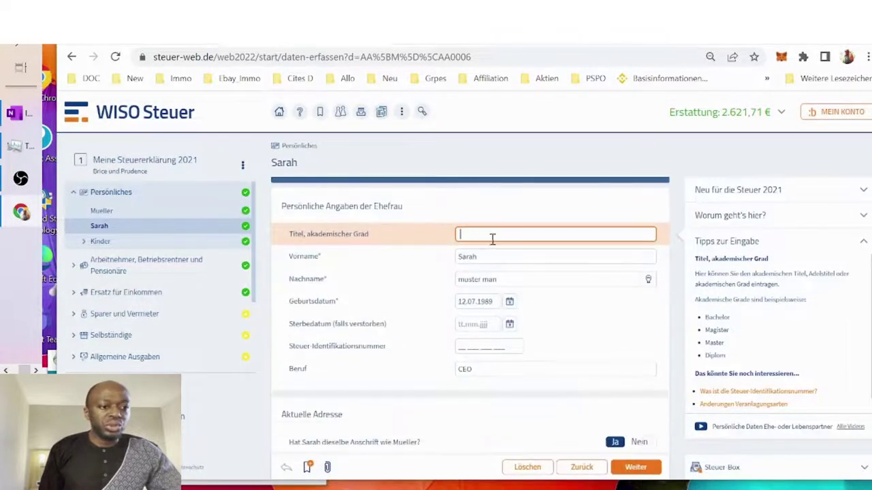
{"action": "scroll", "coordinate": [582, 320], "scroll_direction": "down", "scroll_amount": 2}
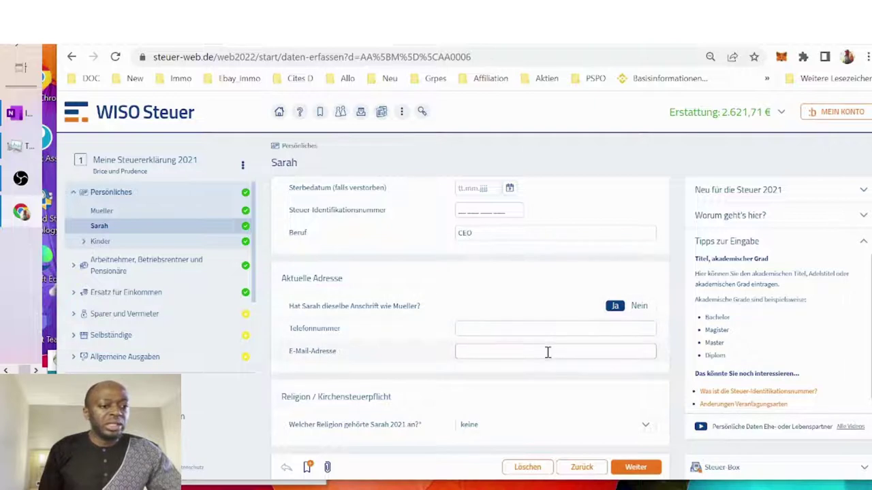
{"action": "scroll", "coordinate": [553, 344], "scroll_direction": "down", "scroll_amount": 1}
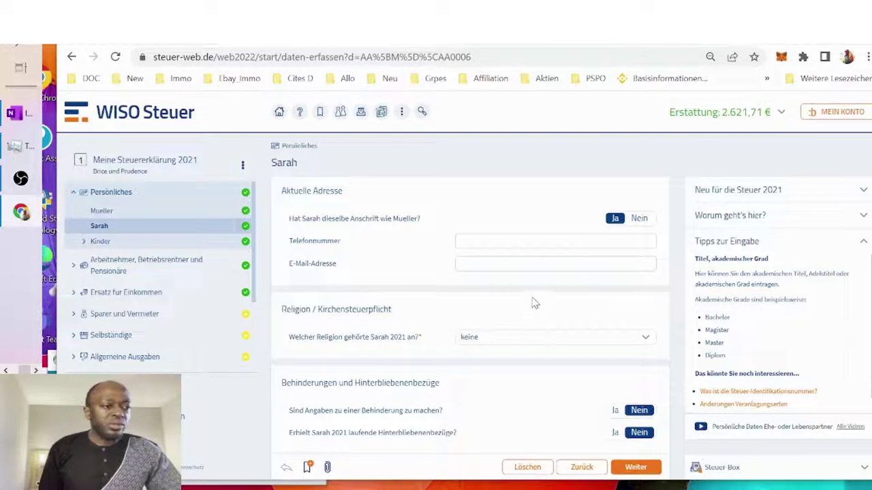
{"action": "left_click", "coordinate": [204, 244]}
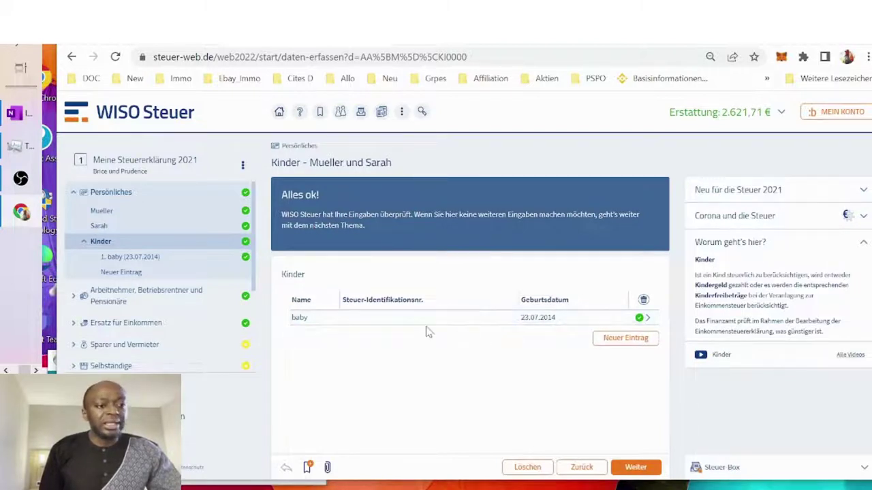
Review the child's form, where health-insurance, childcare-cost and school-fee questions are answered Nein
{"action": "left_click", "coordinate": [638, 319]}
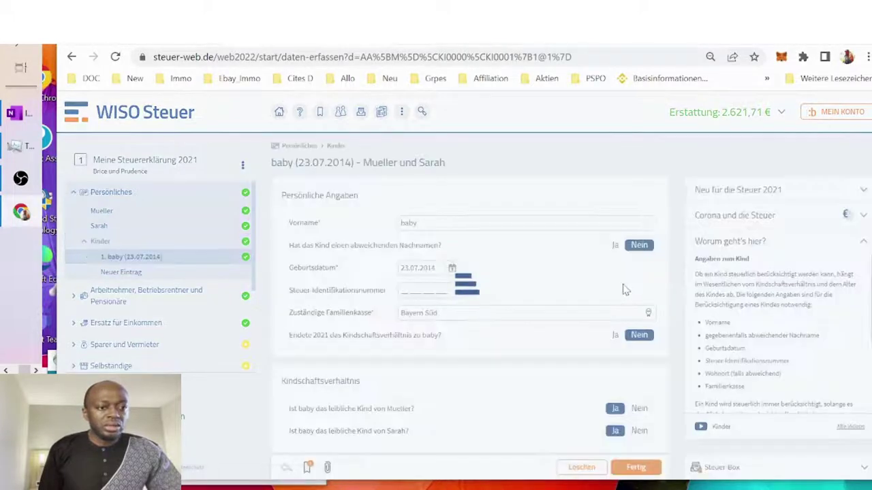
{"action": "scroll", "coordinate": [591, 286], "scroll_direction": "down", "scroll_amount": 1}
{"action": "scroll", "coordinate": [560, 206], "scroll_direction": "down", "scroll_amount": 1}
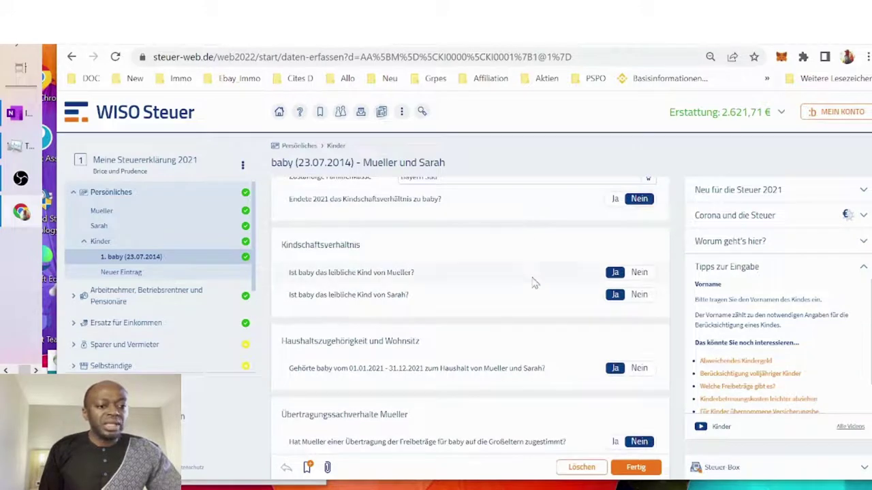
{"action": "scroll", "coordinate": [566, 345], "scroll_direction": "down", "scroll_amount": 4}
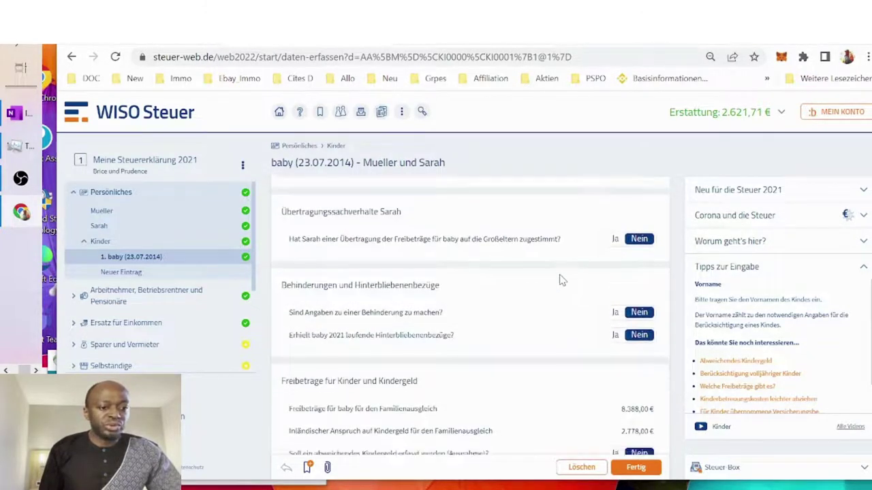
{"action": "scroll", "coordinate": [561, 279], "scroll_direction": "down", "scroll_amount": 2}
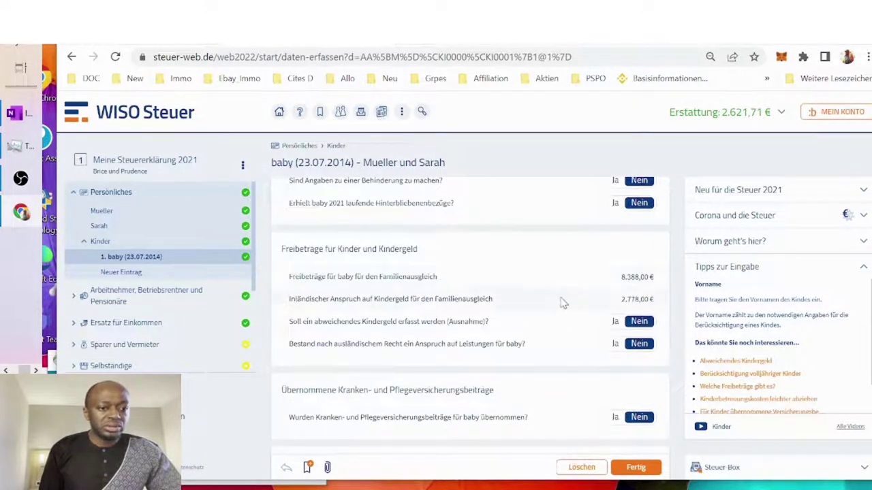
{"action": "scroll", "coordinate": [573, 345], "scroll_direction": "down", "scroll_amount": 2}
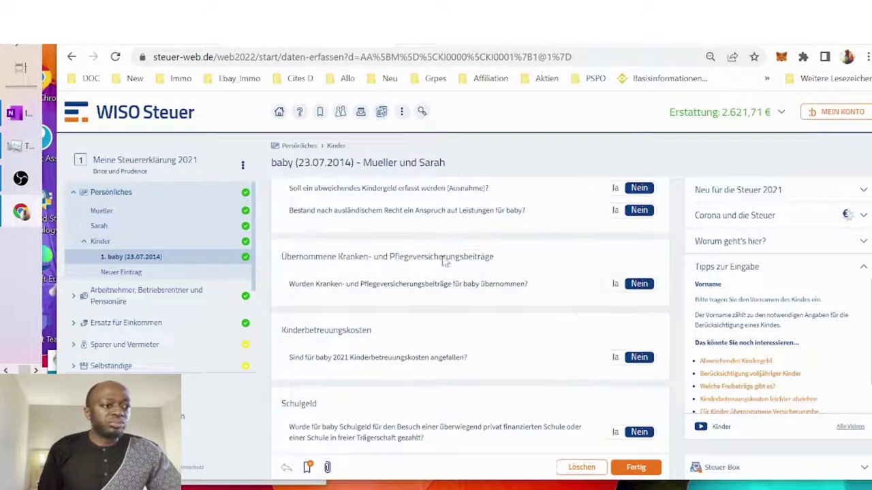
{"action": "left_click", "coordinate": [81, 244]}
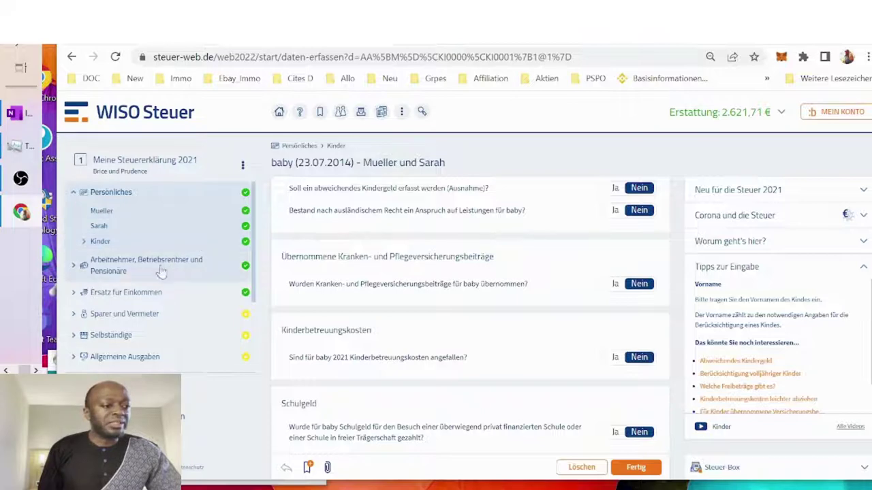
Open the husband's Lohnsteuerbescheinigungen under Arbeitnehmer, Betriebsrentner und Pensionäre
{"action": "left_click", "coordinate": [120, 271]}
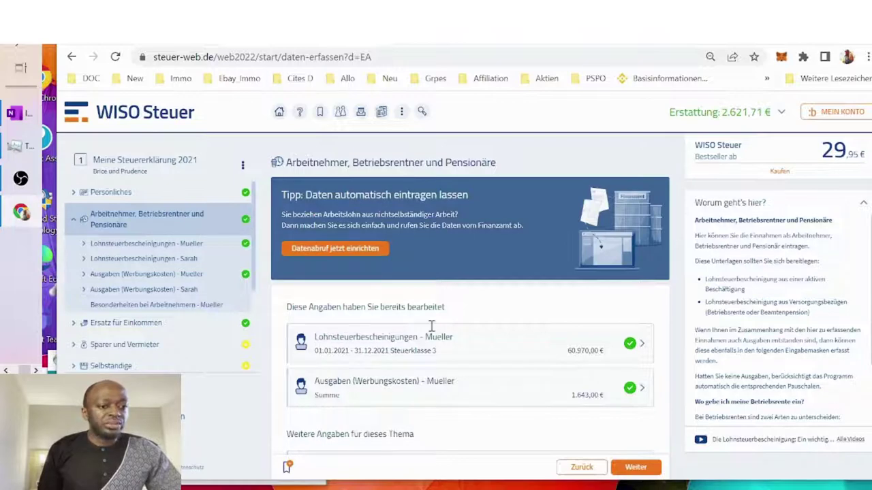
{"action": "scroll", "coordinate": [464, 351], "scroll_direction": "down", "scroll_amount": 2}
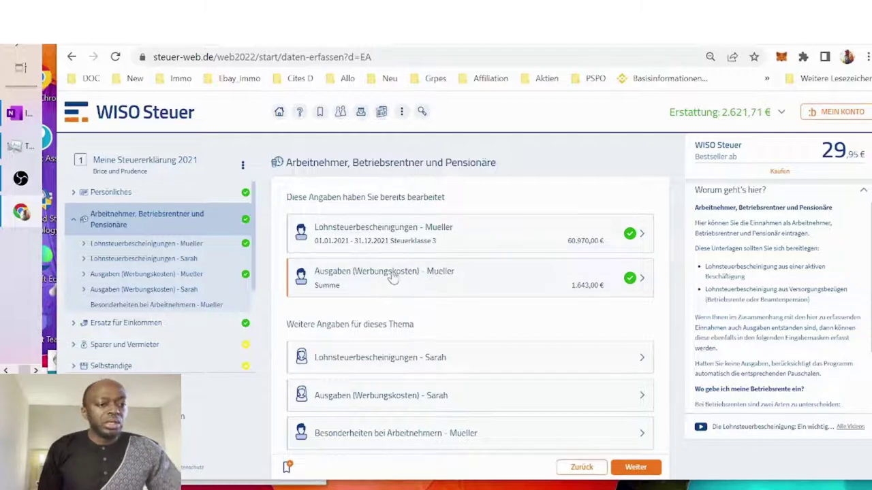
{"action": "left_click", "coordinate": [454, 231]}
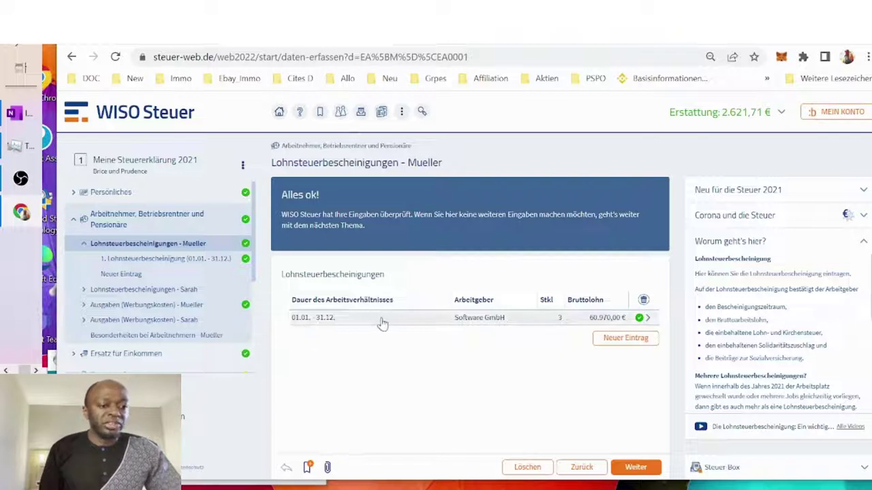
Open the Software GmbH full-year wage tax certificate and scroll through its entries
{"action": "left_click", "coordinate": [626, 321]}
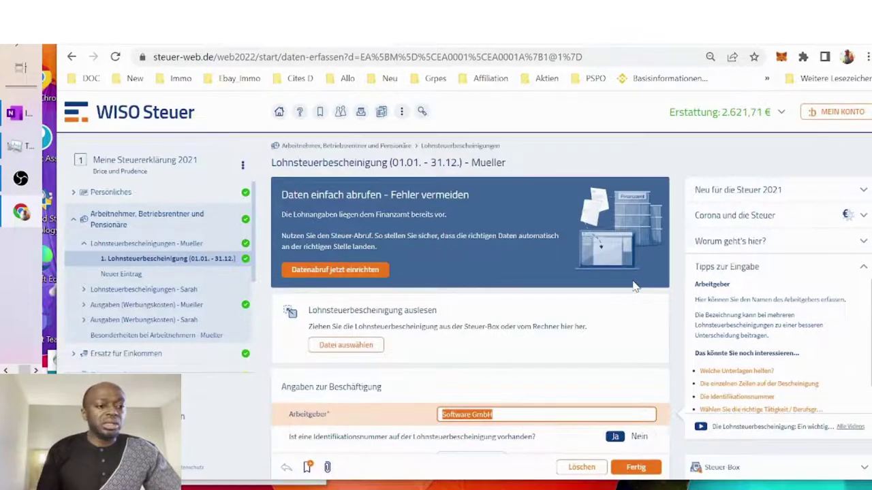
{"action": "scroll", "coordinate": [601, 307], "scroll_direction": "down", "scroll_amount": 4}
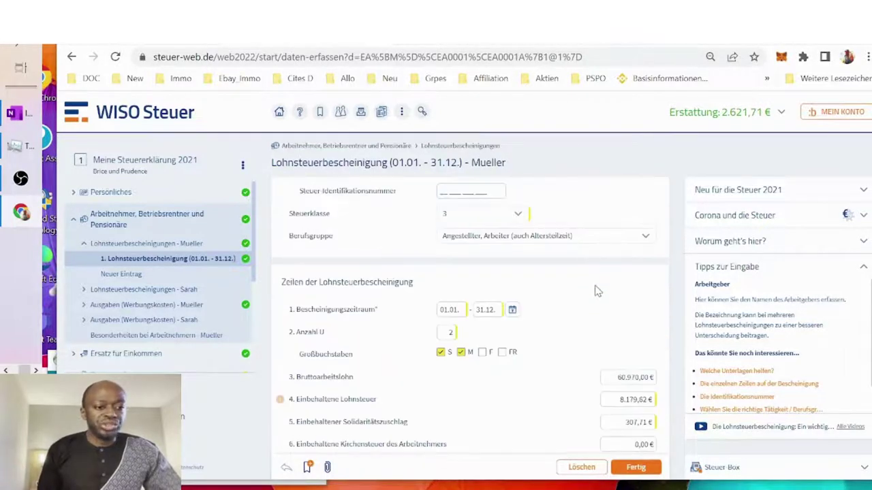
{"action": "scroll", "coordinate": [597, 290], "scroll_direction": "up", "scroll_amount": 3}
{"action": "scroll", "coordinate": [592, 265], "scroll_direction": "down", "scroll_amount": 2}
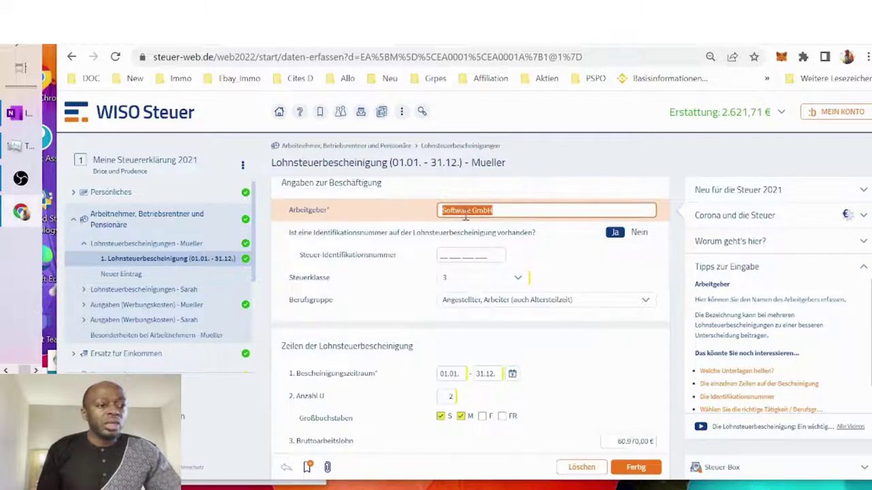
{"action": "scroll", "coordinate": [480, 247], "scroll_direction": "down", "scroll_amount": 1}
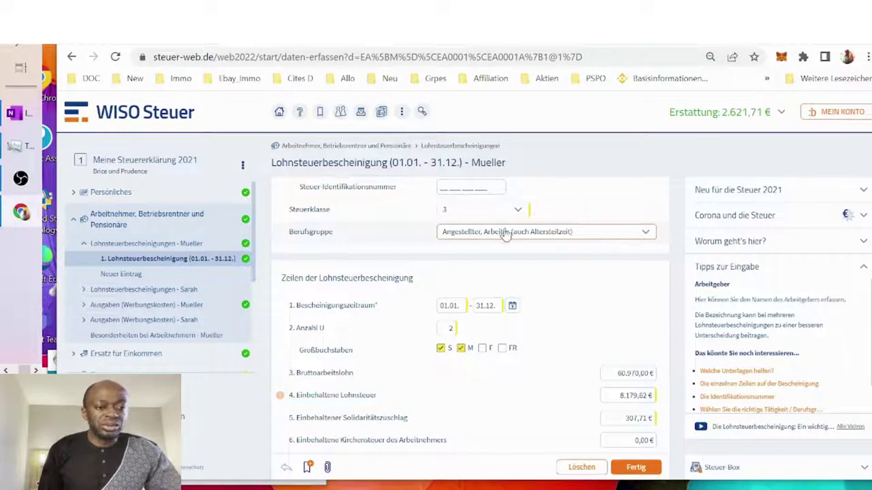
{"action": "scroll", "coordinate": [620, 273], "scroll_direction": "down", "scroll_amount": 1}
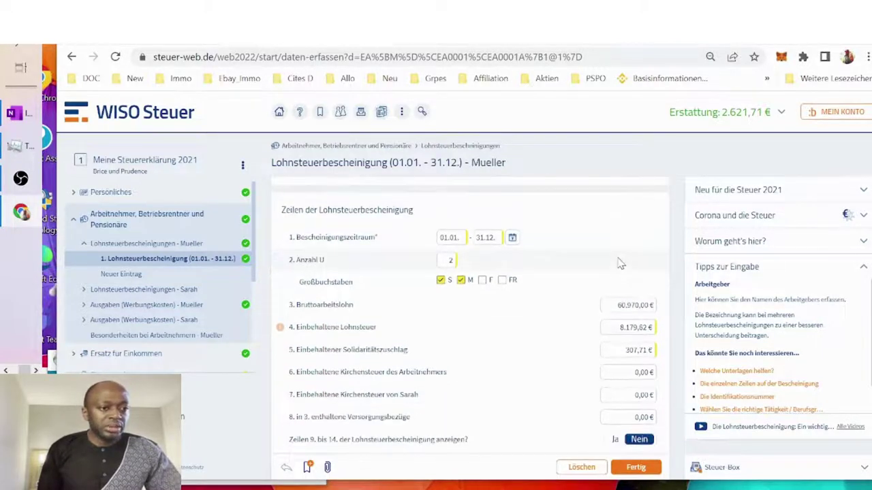
{"action": "scroll", "coordinate": [620, 261], "scroll_direction": "down", "scroll_amount": 1}
{"action": "scroll", "coordinate": [616, 259], "scroll_direction": "up", "scroll_amount": 2}
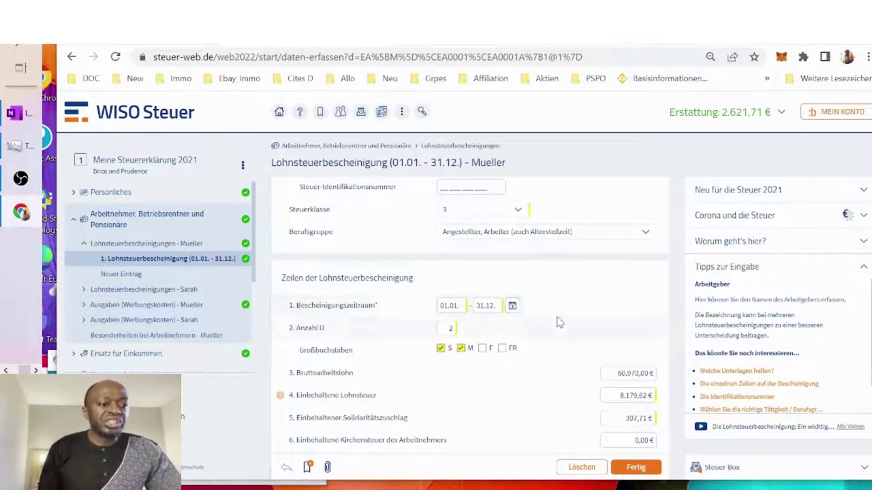
{"action": "scroll", "coordinate": [559, 319], "scroll_direction": "down", "scroll_amount": 1}
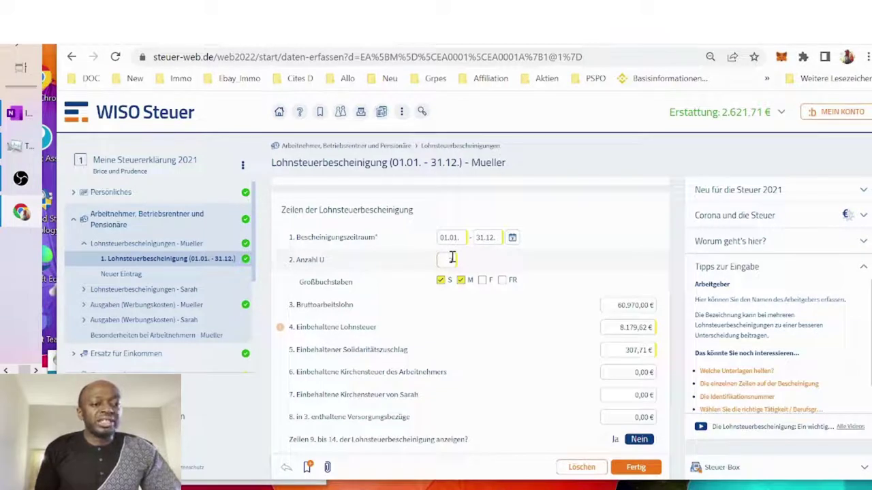
Re-enter 2 in Anzahl U, check the 60.970,00 € Bruttoarbeitslohn, and finish the certificate
{"action": "type", "text": "2"}
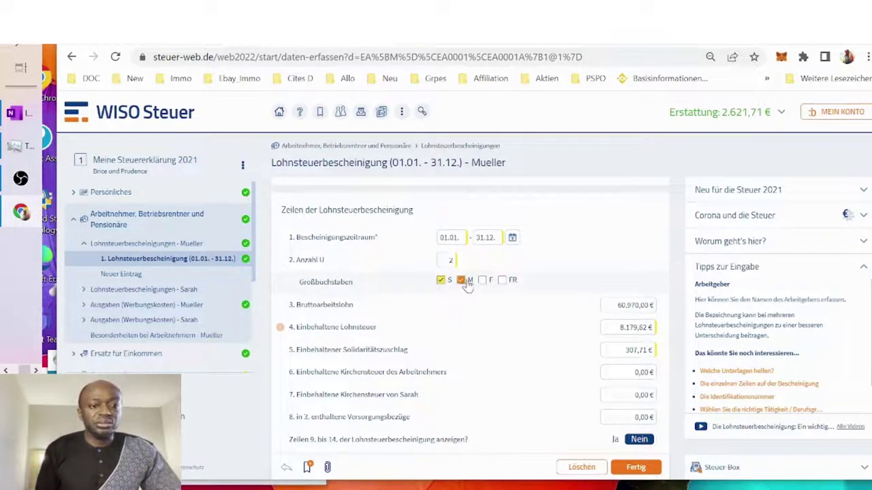
{"action": "scroll", "coordinate": [594, 269], "scroll_direction": "down", "scroll_amount": 1}
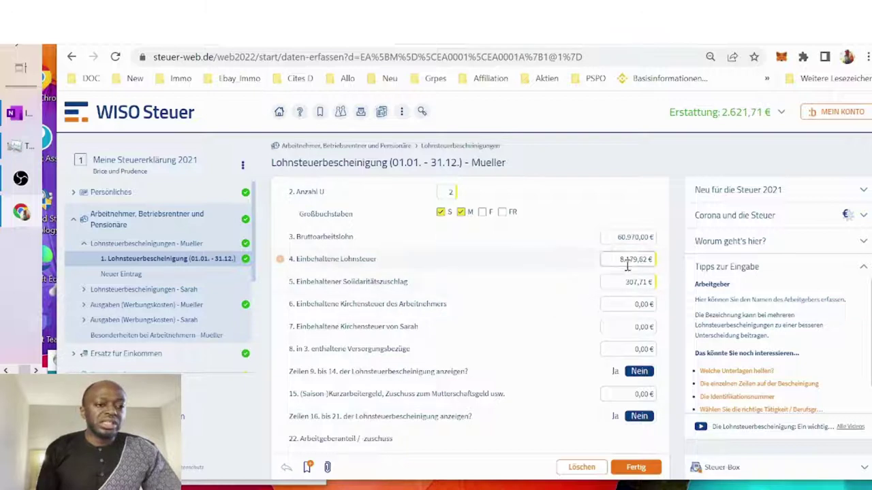
{"action": "left_click", "coordinate": [617, 238]}
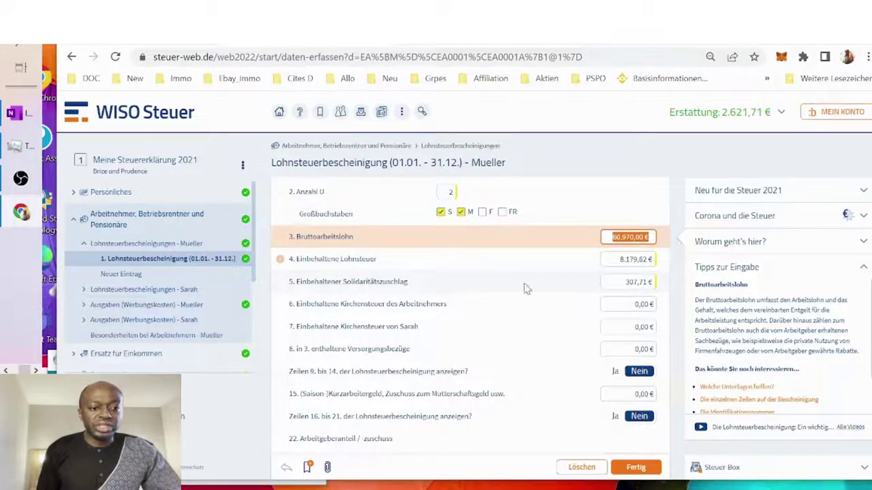
{"action": "scroll", "coordinate": [622, 282], "scroll_direction": "down", "scroll_amount": 3}
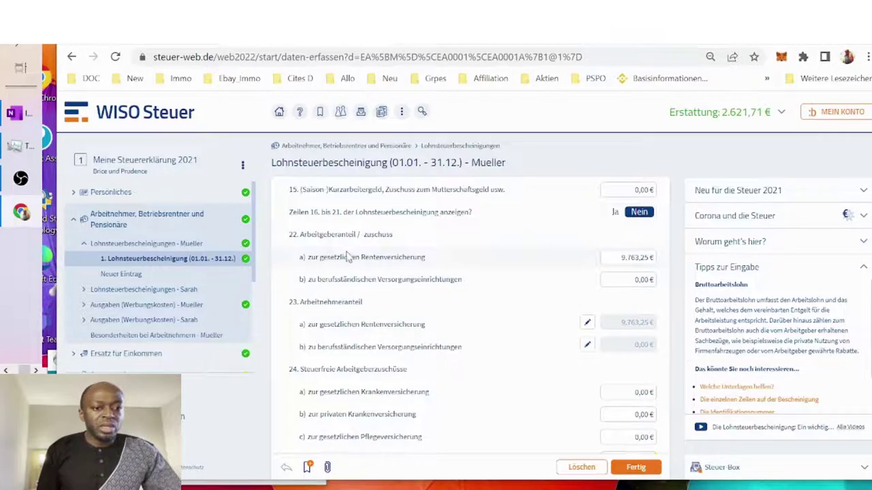
{"action": "scroll", "coordinate": [353, 269], "scroll_direction": "down", "scroll_amount": 1}
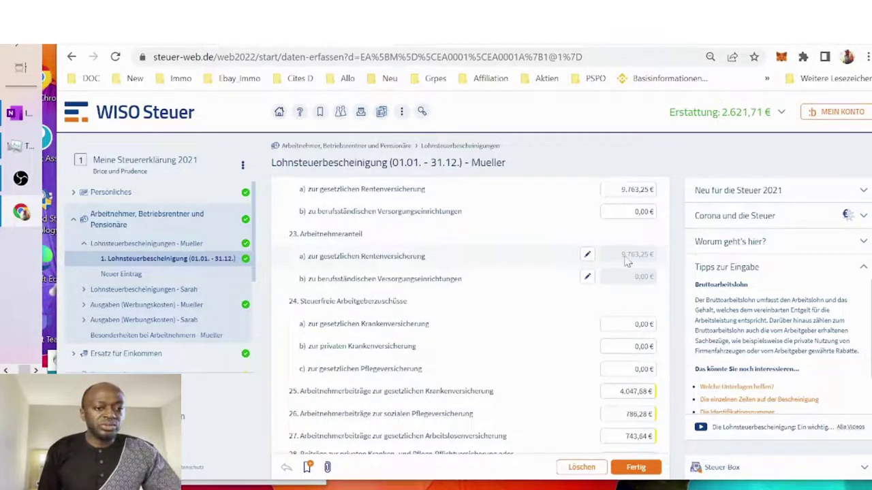
{"action": "scroll", "coordinate": [627, 262], "scroll_direction": "down", "scroll_amount": 2}
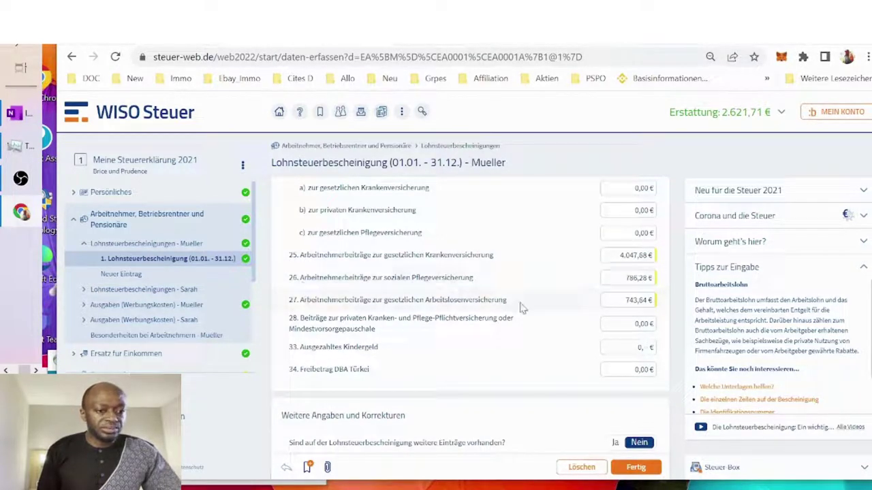
{"action": "scroll", "coordinate": [521, 308], "scroll_direction": "up", "scroll_amount": 3}
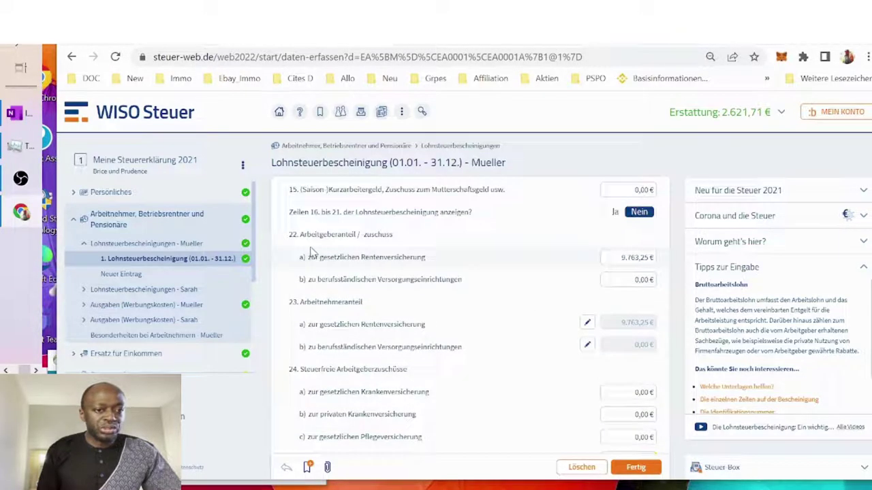
{"action": "scroll", "coordinate": [311, 252], "scroll_direction": "up", "scroll_amount": 1}
{"action": "scroll", "coordinate": [311, 252], "scroll_direction": "up", "scroll_amount": 3}
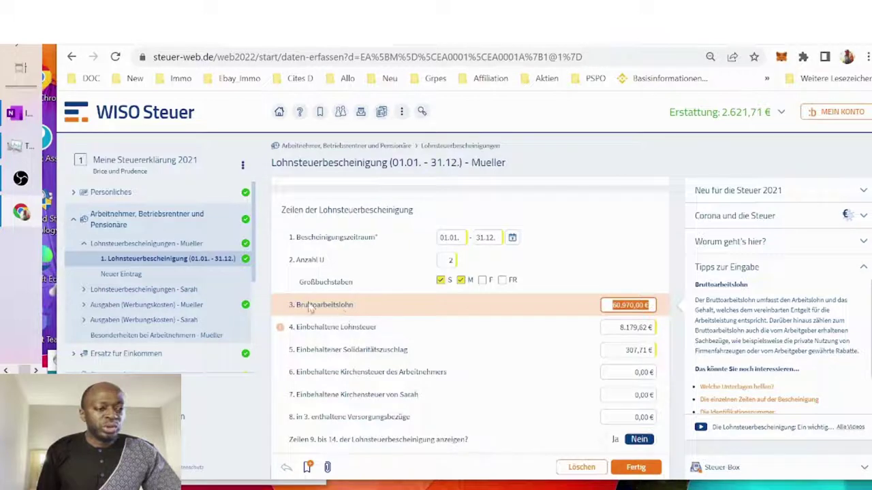
{"action": "scroll", "coordinate": [323, 334], "scroll_direction": "down", "scroll_amount": 4}
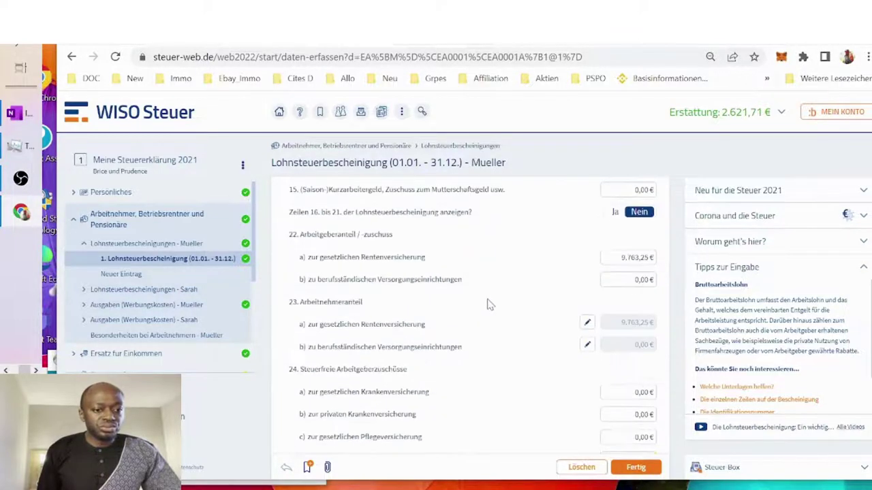
{"action": "scroll", "coordinate": [486, 302], "scroll_direction": "down", "scroll_amount": 3}
{"action": "scroll", "coordinate": [609, 347], "scroll_direction": "down", "scroll_amount": 4}
{"action": "left_click", "coordinate": [639, 467]}
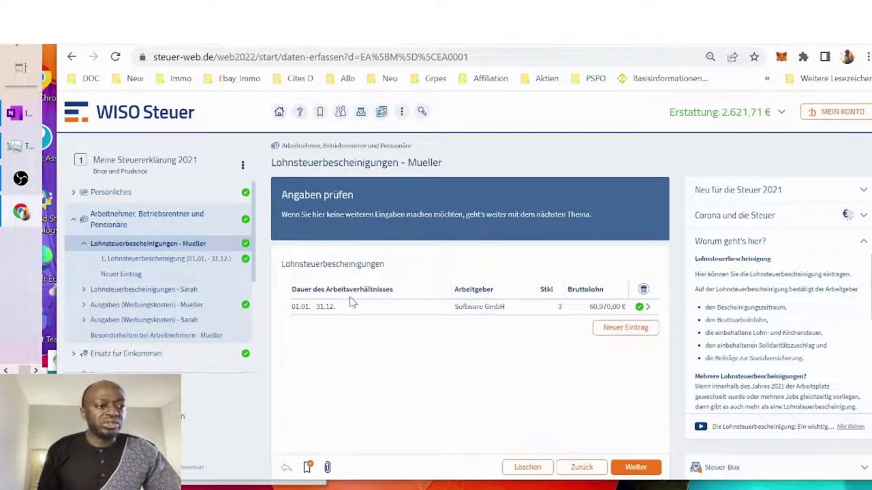
Open Lohnsteuerbescheinigungen - Sarah, which has no certificates yet
{"action": "left_click", "coordinate": [178, 289]}
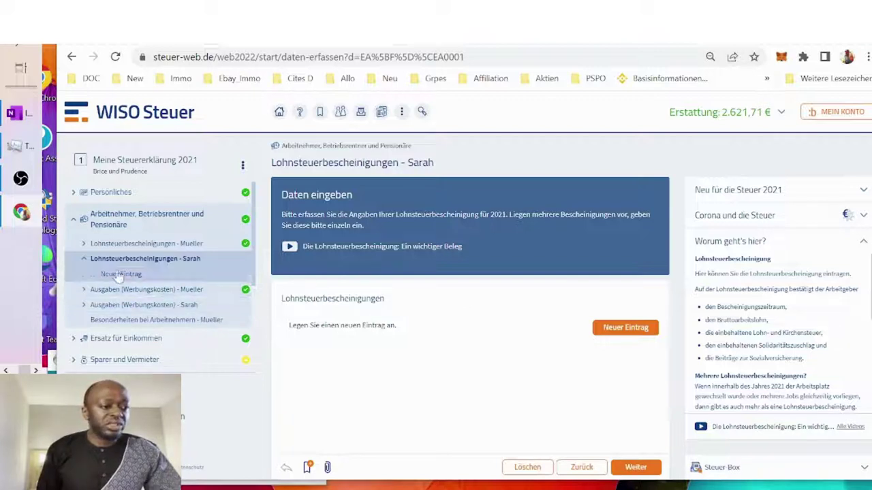
Open the husband's Werbungskosten (commute 286 €, equipment 103 €) and show all help videos
{"action": "left_click", "coordinate": [84, 260]}
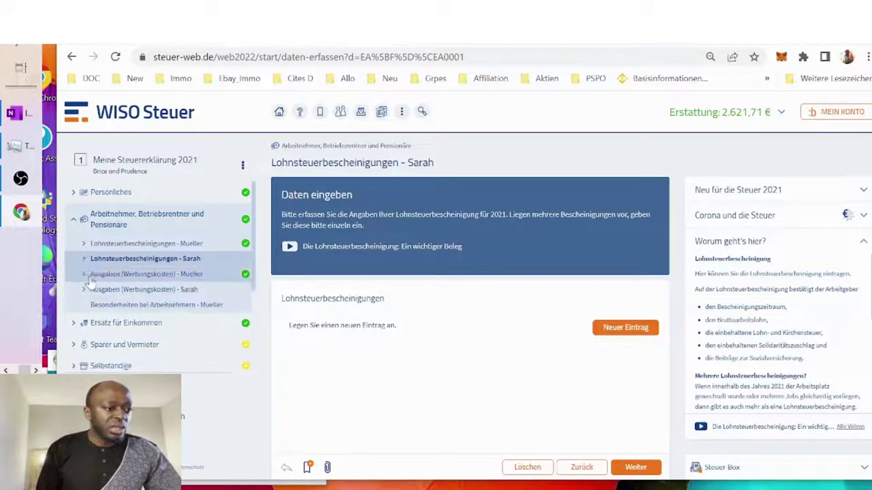
{"action": "left_click", "coordinate": [84, 274]}
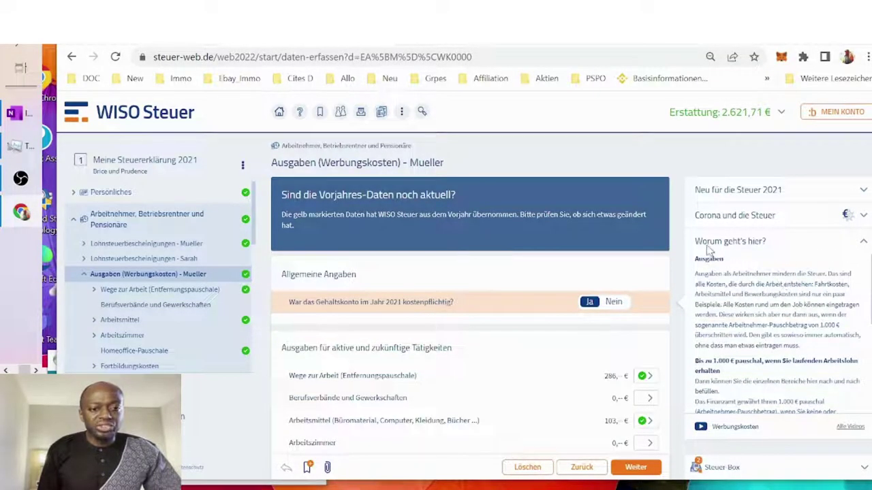
{"action": "left_click", "coordinate": [863, 192]}
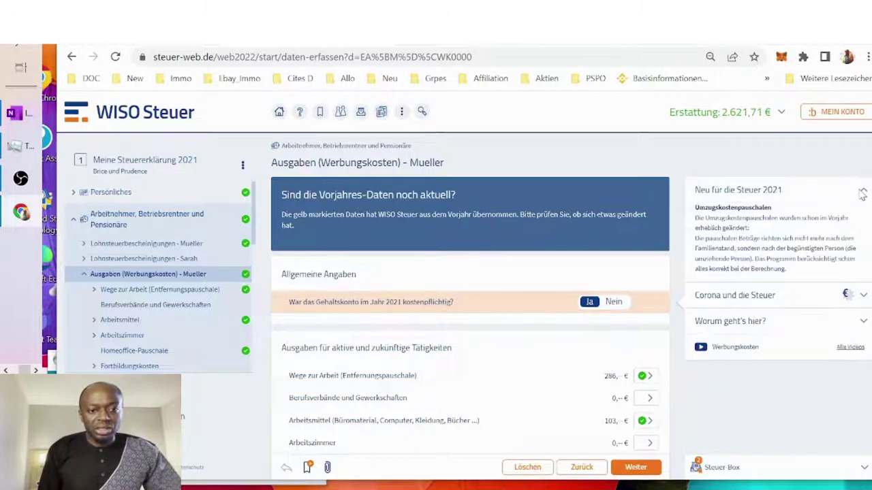
{"action": "left_click", "coordinate": [862, 295]}
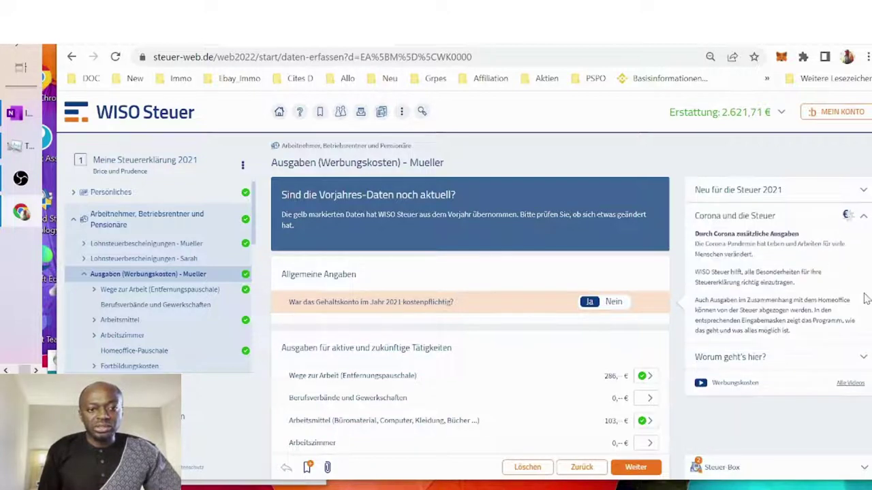
{"action": "left_click", "coordinate": [860, 359]}
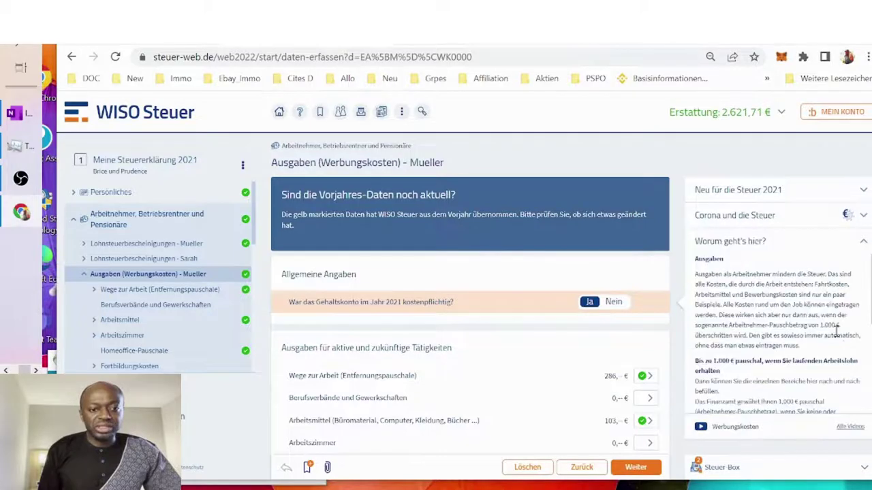
{"action": "scroll", "coordinate": [828, 320], "scroll_direction": "down", "scroll_amount": 3}
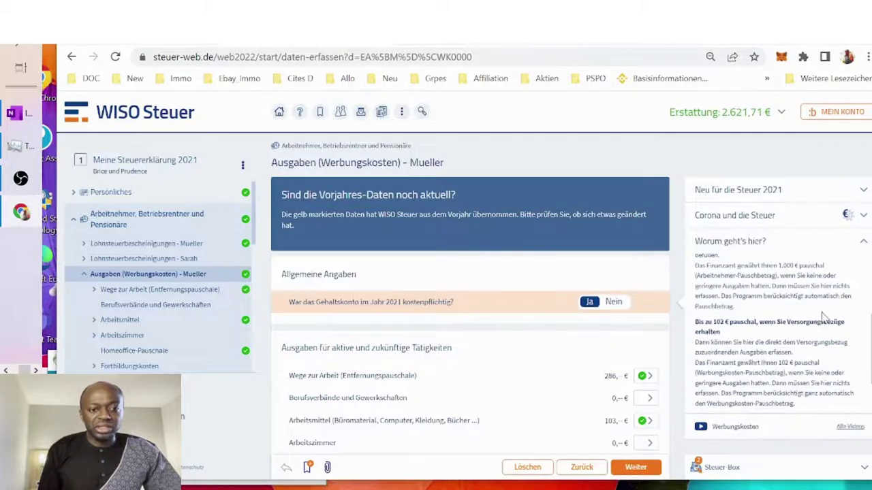
{"action": "left_click", "coordinate": [848, 427]}
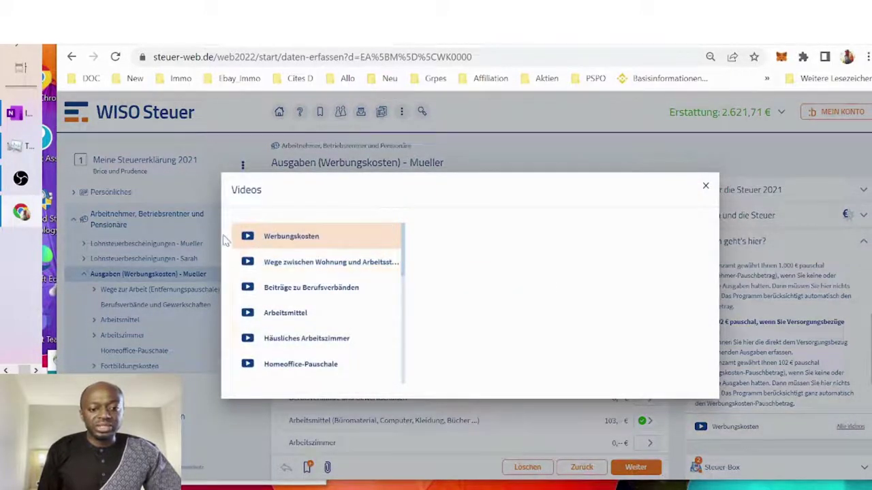
Play and pause the Werbungskosten explainer video, then close the Videos dialog
{"action": "left_click", "coordinate": [349, 233]}
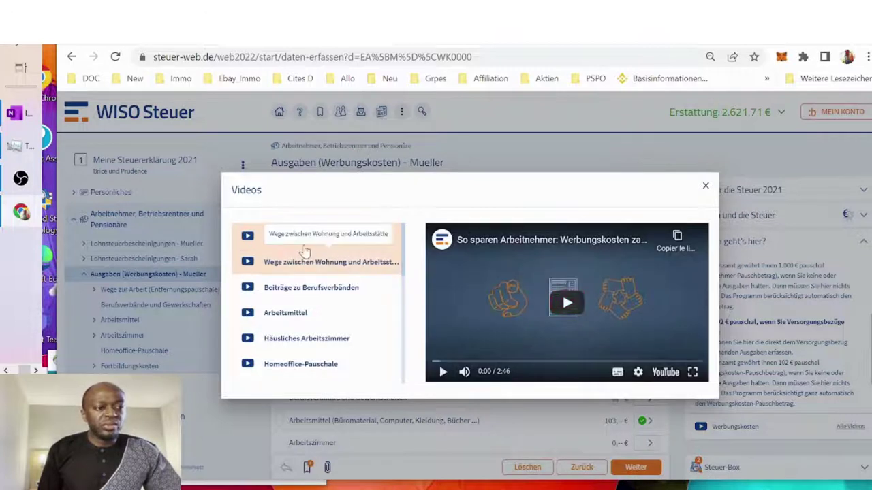
{"action": "left_click", "coordinate": [579, 305]}
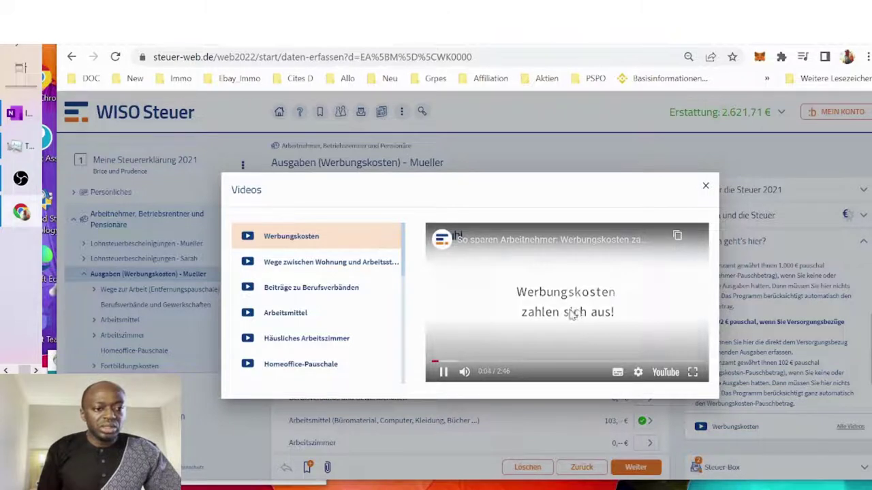
{"action": "left_click", "coordinate": [443, 372]}
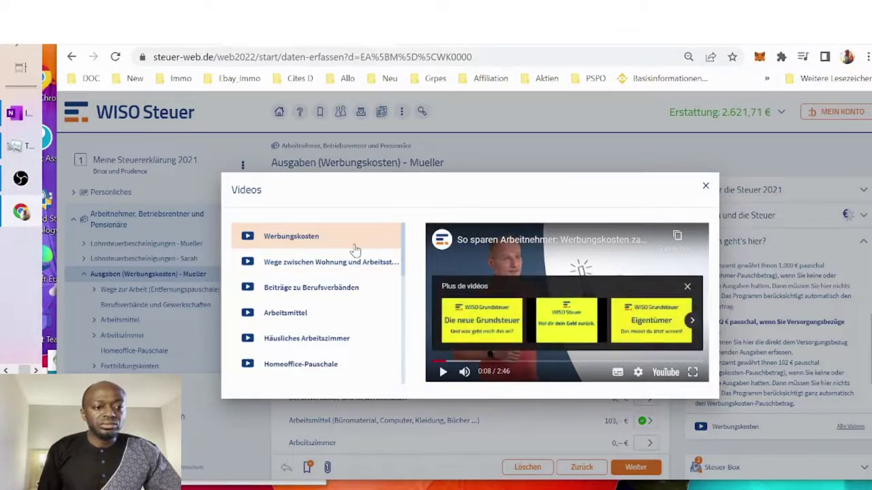
{"action": "scroll", "coordinate": [349, 261], "scroll_direction": "down", "scroll_amount": 2}
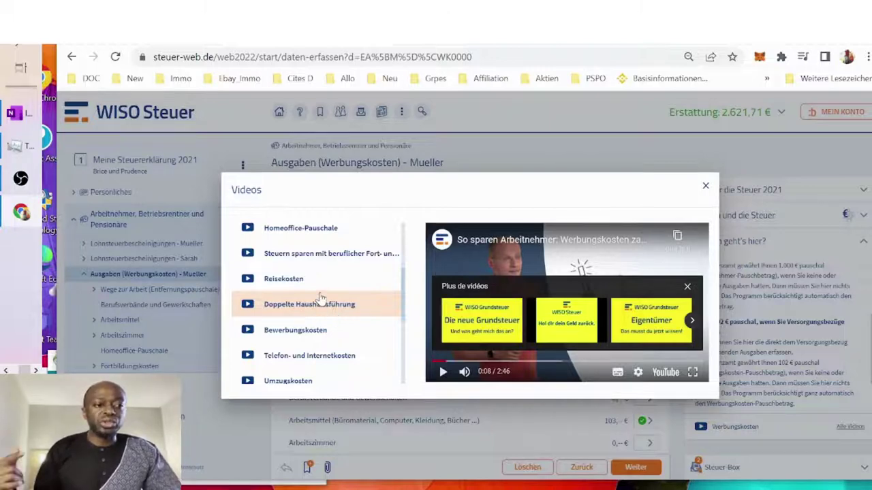
{"action": "key", "text": "Escape"}
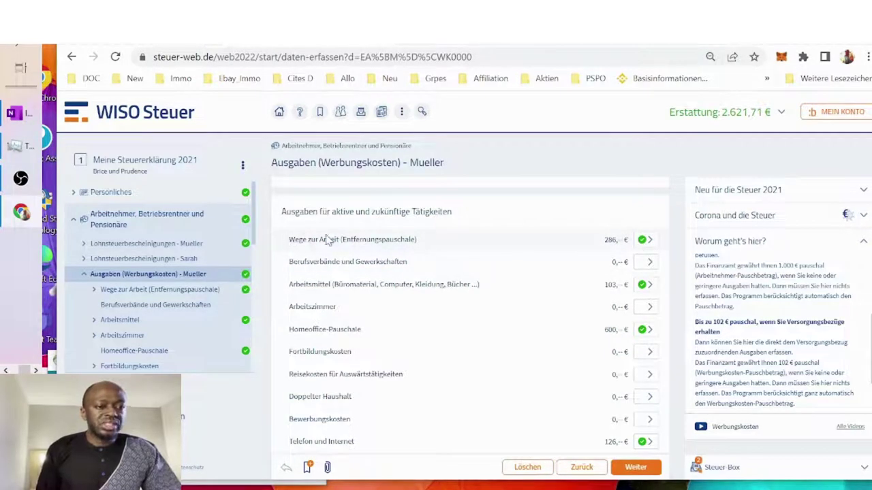
{"action": "left_click", "coordinate": [643, 243]}
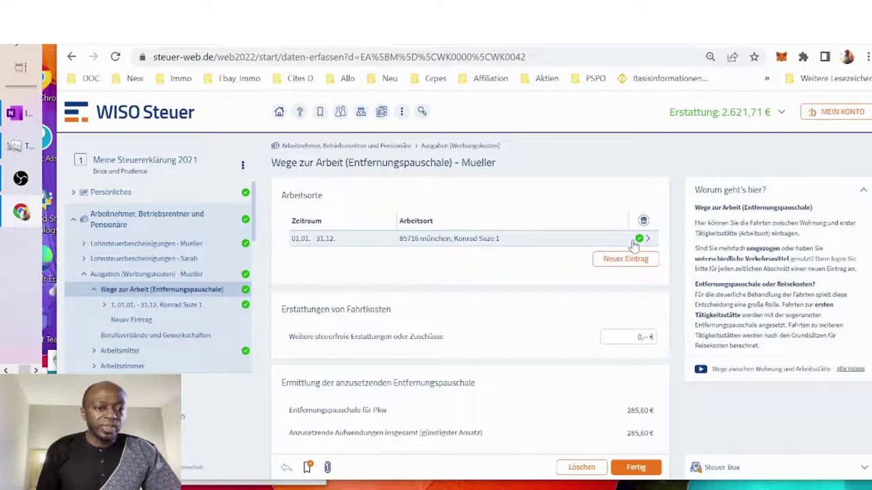
{"action": "left_click", "coordinate": [637, 240]}
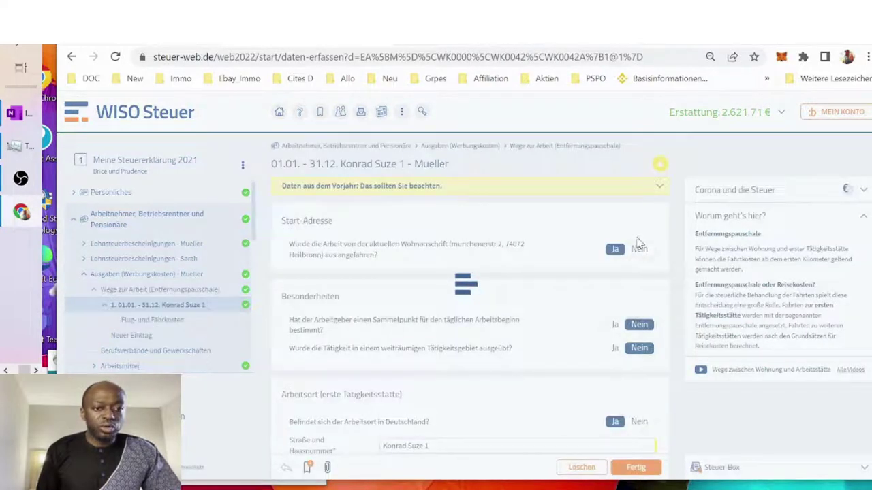
{"action": "scroll", "coordinate": [595, 220], "scroll_direction": "down", "scroll_amount": 3}
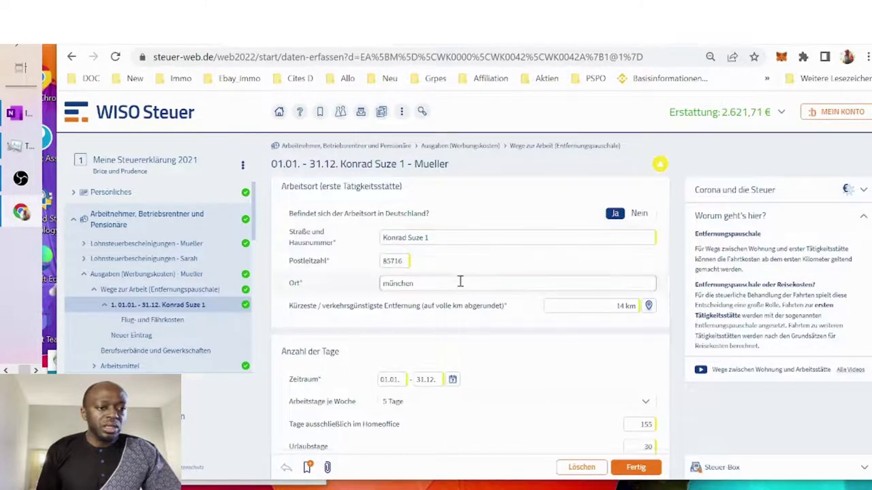
{"action": "scroll", "coordinate": [461, 277], "scroll_direction": "down", "scroll_amount": 2}
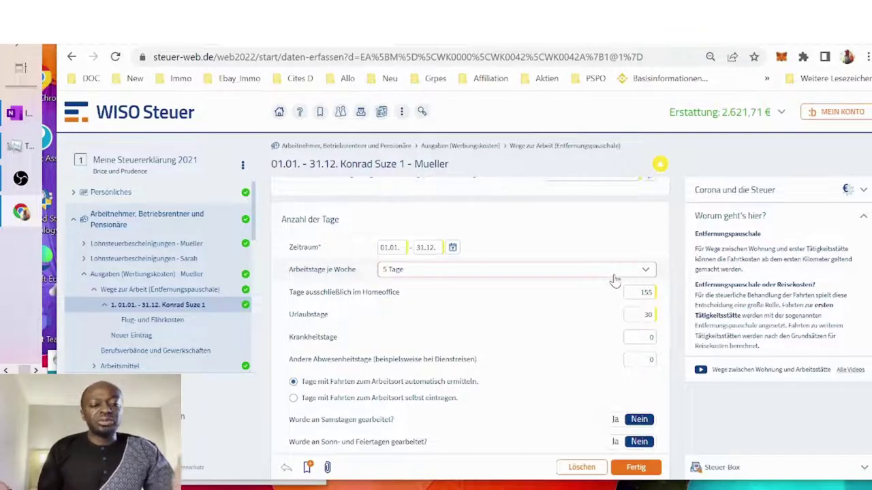
{"action": "scroll", "coordinate": [620, 300], "scroll_direction": "down", "scroll_amount": 3}
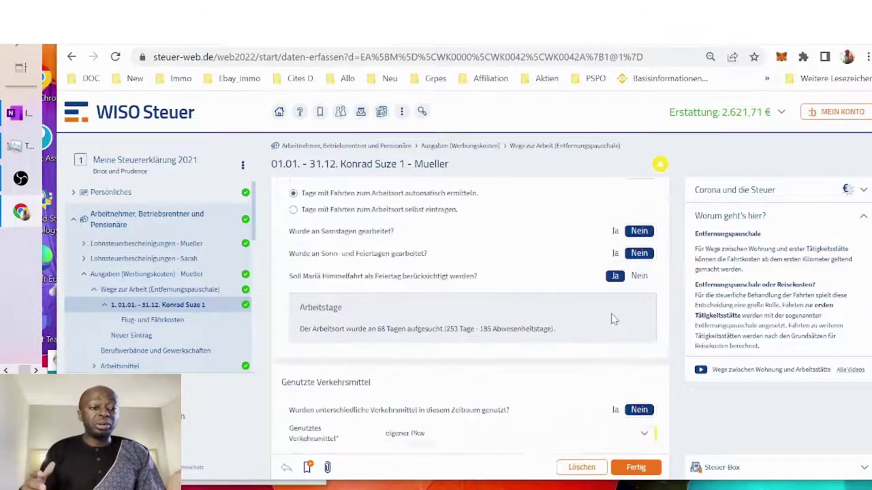
{"action": "scroll", "coordinate": [630, 286], "scroll_direction": "down", "scroll_amount": 2}
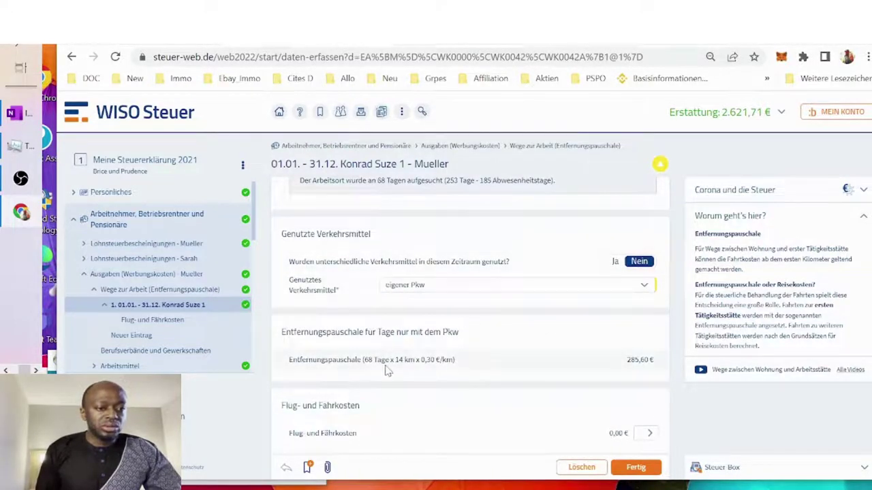
{"action": "scroll", "coordinate": [479, 344], "scroll_direction": "up", "scroll_amount": 3}
{"action": "scroll", "coordinate": [480, 341], "scroll_direction": "down", "scroll_amount": 1}
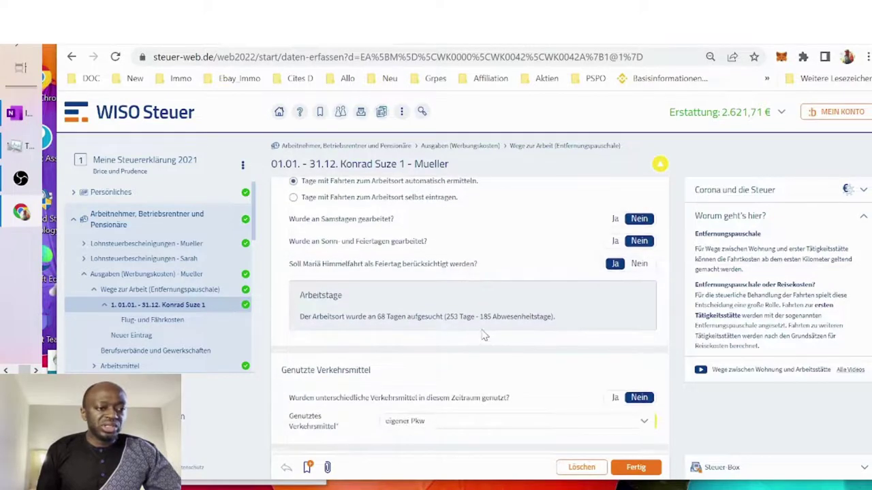
{"action": "scroll", "coordinate": [485, 332], "scroll_direction": "up", "scroll_amount": 4}
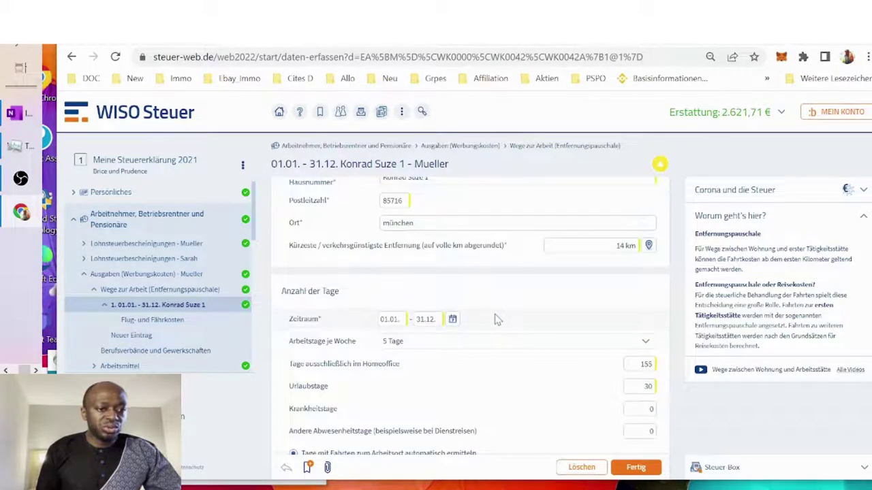
{"action": "scroll", "coordinate": [496, 315], "scroll_direction": "down", "scroll_amount": 4}
{"action": "scroll", "coordinate": [500, 315], "scroll_direction": "up", "scroll_amount": 3}
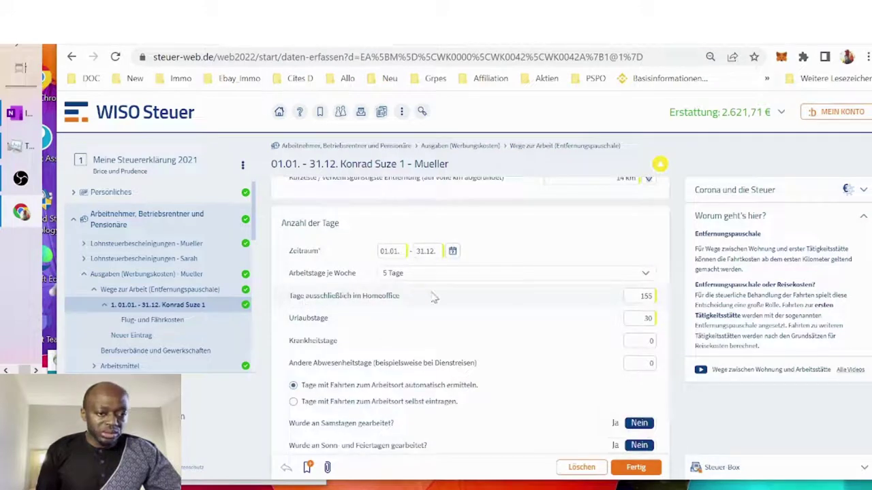
{"action": "left_click", "coordinate": [635, 297]}
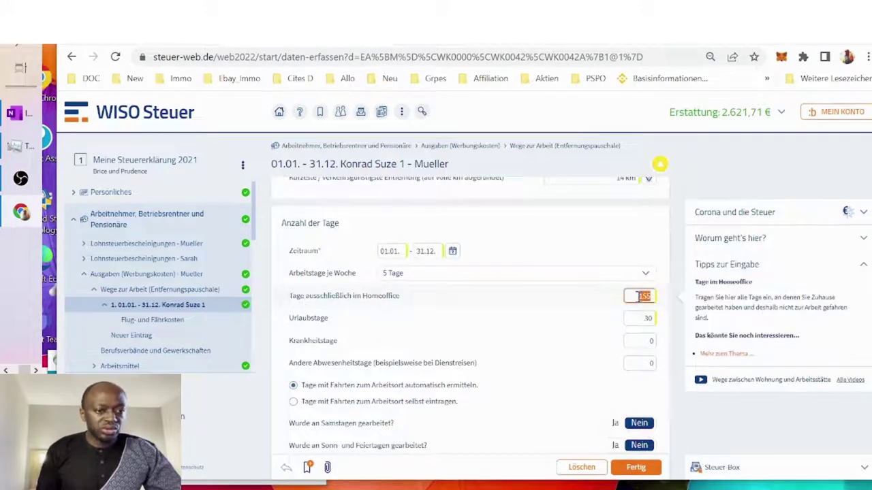
{"action": "left_click", "coordinate": [641, 317]}
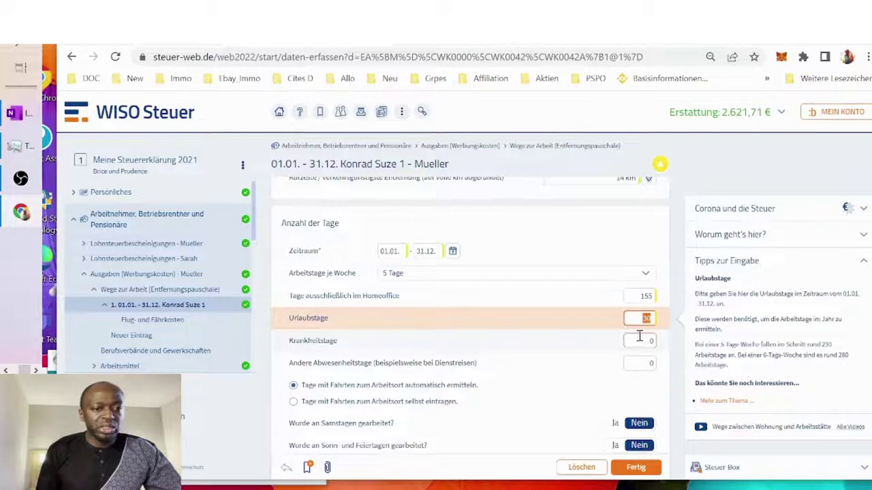
{"action": "scroll", "coordinate": [565, 310], "scroll_direction": "down", "scroll_amount": 3}
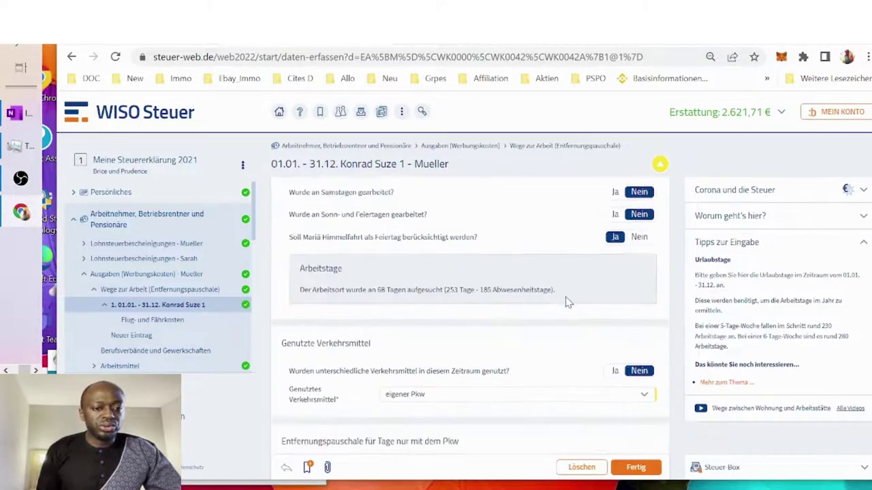
{"action": "scroll", "coordinate": [566, 299], "scroll_direction": "down", "scroll_amount": 1}
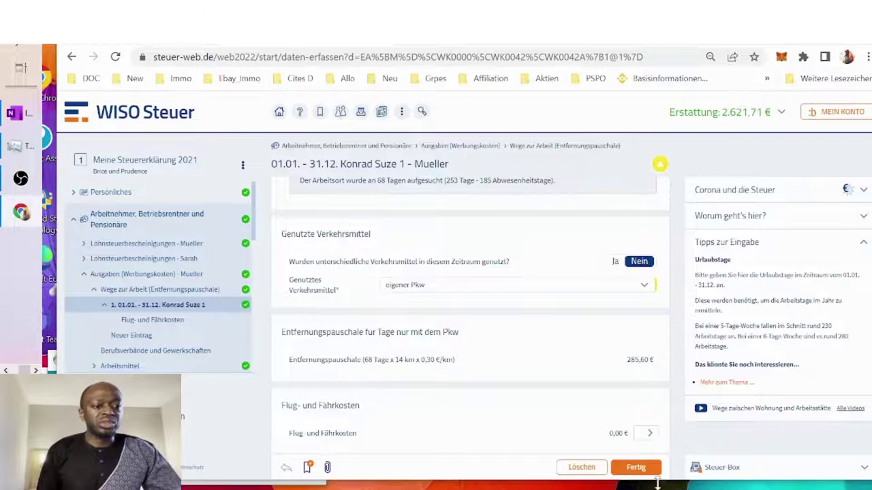
Finish the commute-to-work entry
{"action": "left_click", "coordinate": [635, 469]}
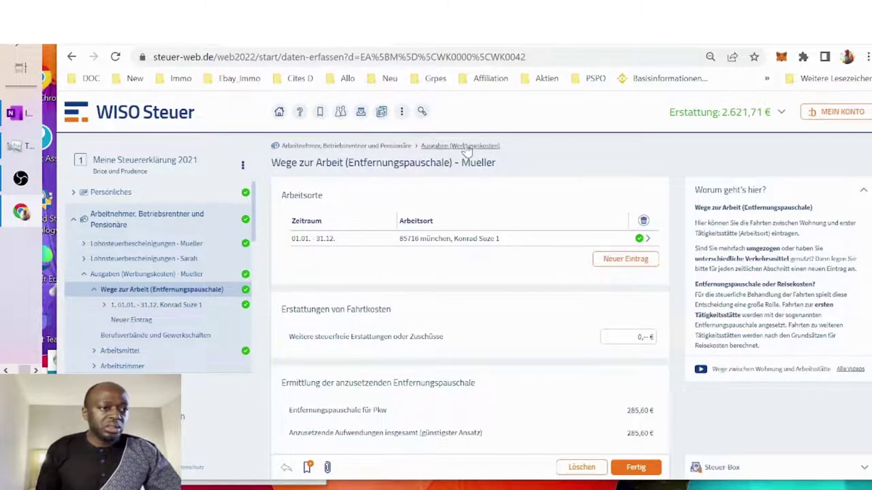
{"action": "scroll", "coordinate": [409, 306], "scroll_direction": "down", "scroll_amount": 2}
{"action": "scroll", "coordinate": [200, 284], "scroll_direction": "down", "scroll_amount": 3}
{"action": "scroll", "coordinate": [200, 284], "scroll_direction": "up", "scroll_amount": 1}
{"action": "scroll", "coordinate": [112, 252], "scroll_direction": "up", "scroll_amount": 2}
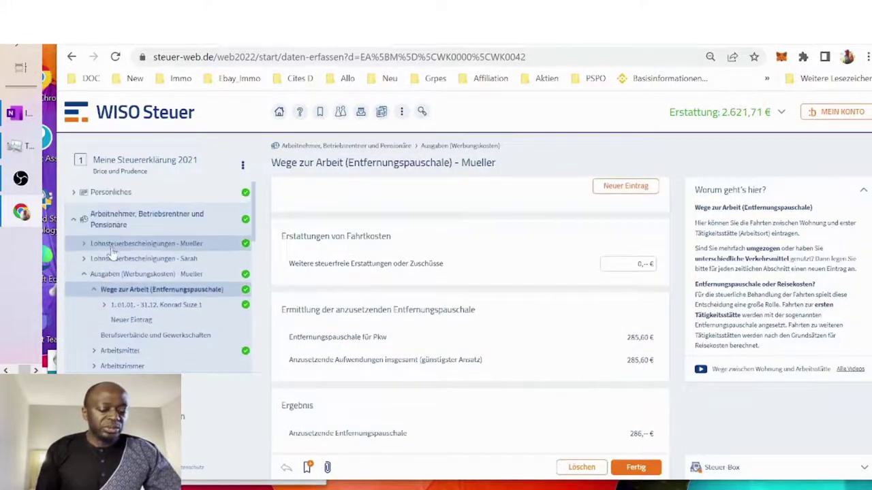
{"action": "scroll", "coordinate": [112, 252], "scroll_direction": "down", "scroll_amount": 2}
Open the husband's Arbeitsmittel page, showing the 103 € flat allowance deductible
{"action": "left_click", "coordinate": [94, 221]}
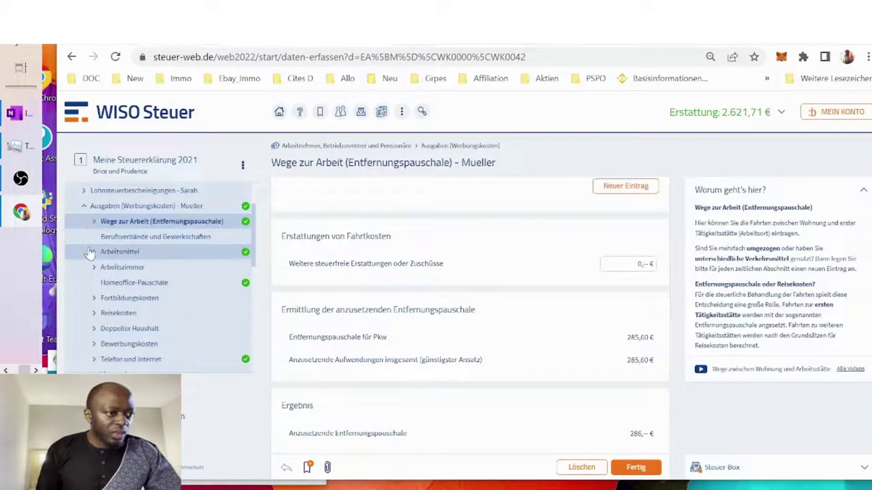
{"action": "left_click", "coordinate": [94, 252]}
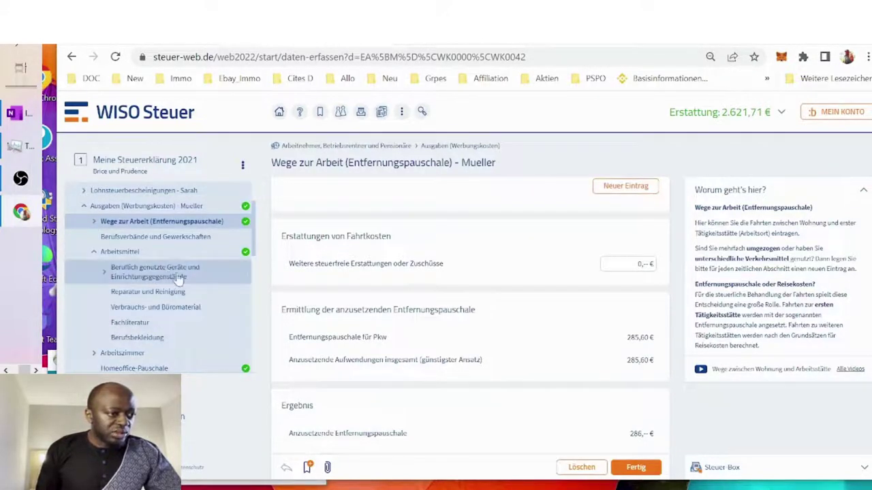
{"action": "scroll", "coordinate": [173, 276], "scroll_direction": "down", "scroll_amount": 2}
{"action": "scroll", "coordinate": [174, 273], "scroll_direction": "up", "scroll_amount": 2}
{"action": "left_click", "coordinate": [130, 251]}
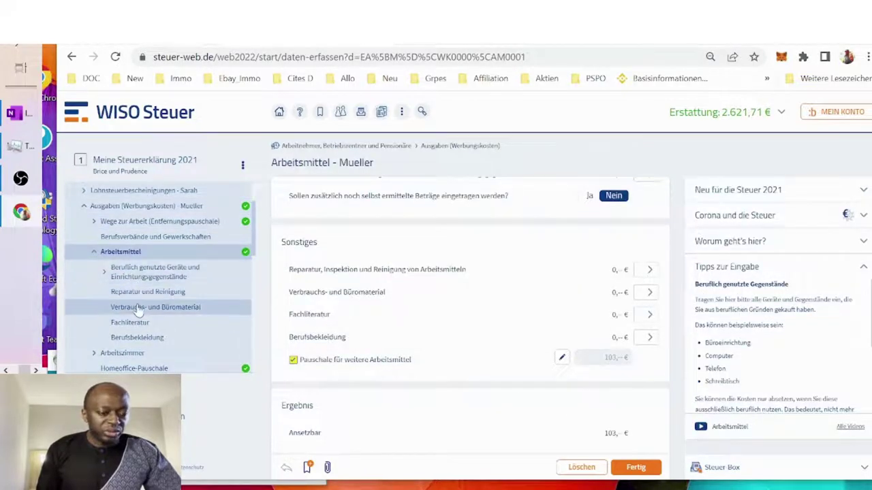
{"action": "scroll", "coordinate": [133, 300], "scroll_direction": "down", "scroll_amount": 4}
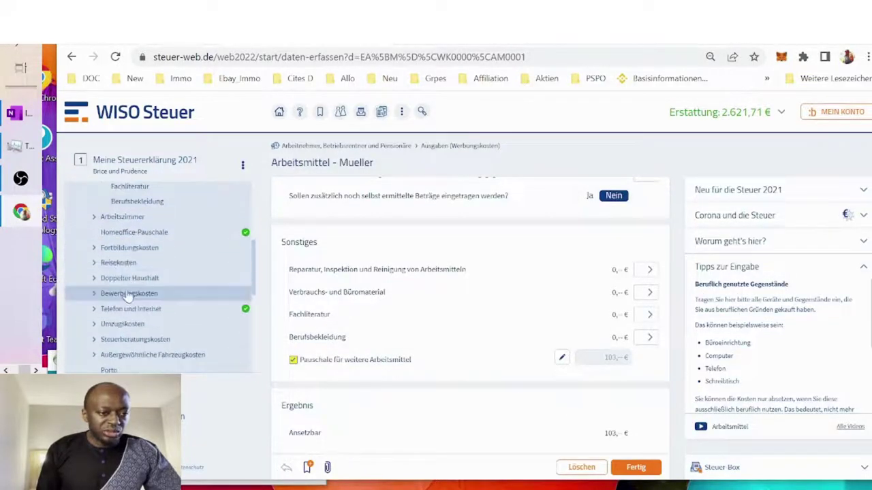
Check the 600 € home-office flat rate for 120 days, then open the empty Fortbildungskosten page
{"action": "left_click", "coordinate": [94, 217]}
{"action": "left_click", "coordinate": [140, 251]}
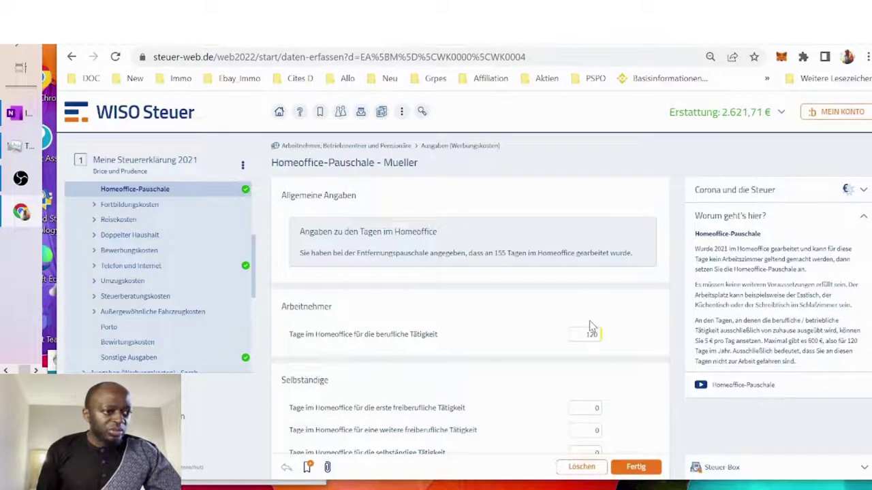
{"action": "scroll", "coordinate": [581, 333], "scroll_direction": "down", "scroll_amount": 1}
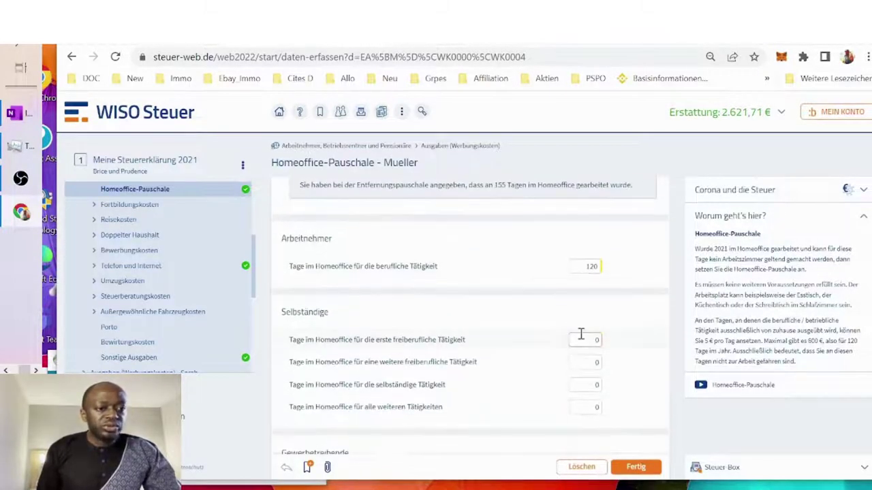
{"action": "scroll", "coordinate": [578, 293], "scroll_direction": "down", "scroll_amount": 2}
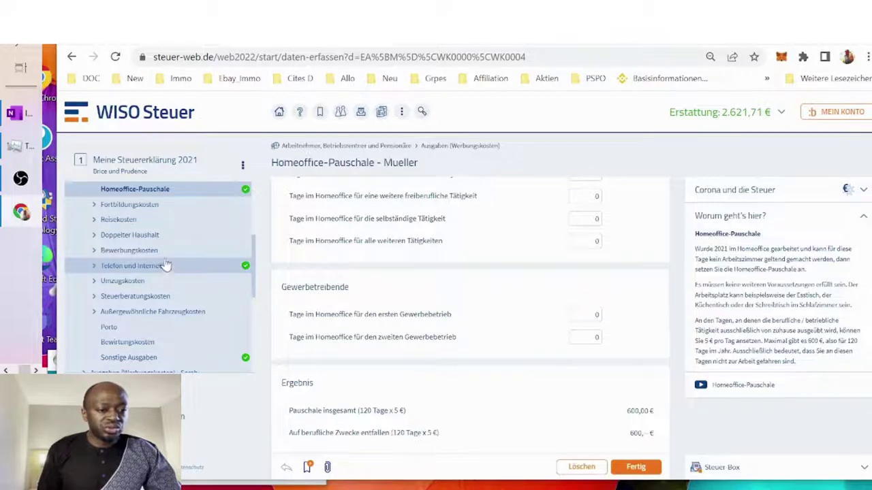
{"action": "left_click", "coordinate": [133, 206]}
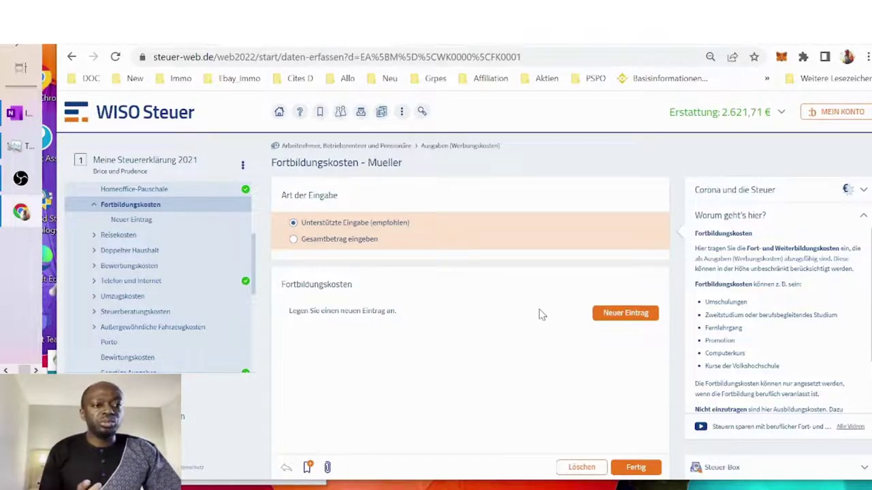
Review the 1und1 phone and internet connection: 180 € yearly costs, 126 € counted as work share
{"action": "left_click", "coordinate": [111, 281]}
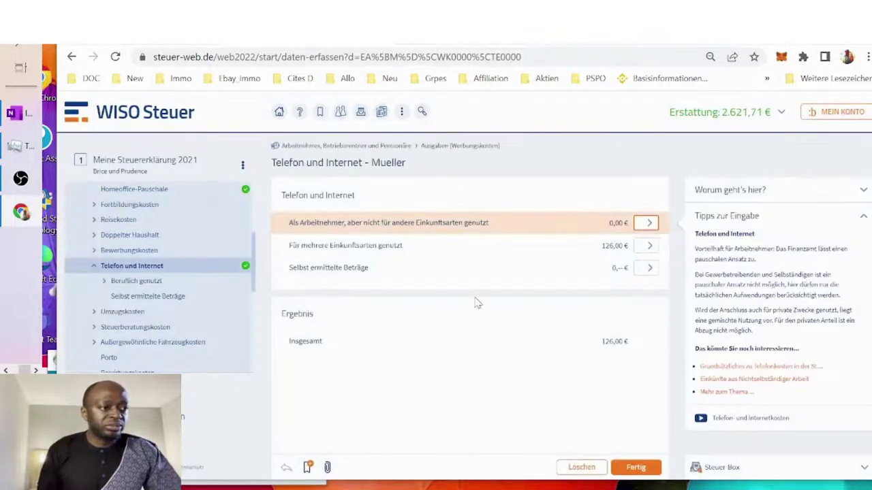
{"action": "left_click", "coordinate": [647, 246]}
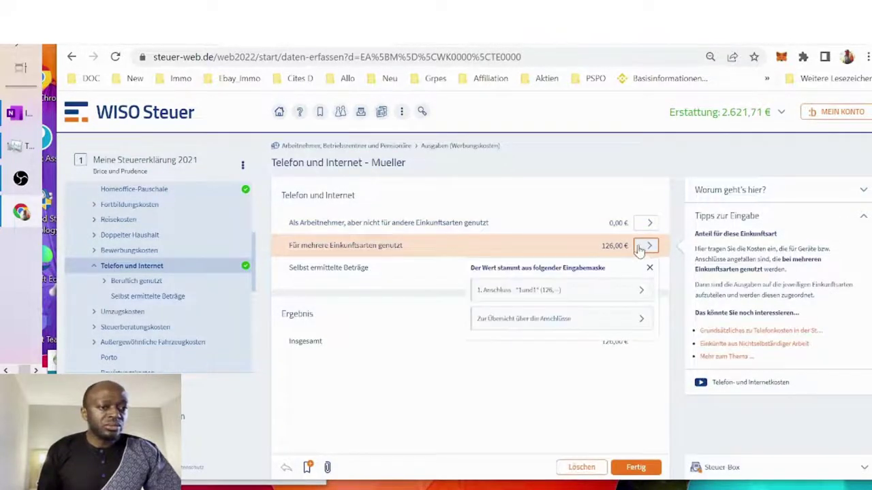
{"action": "left_click", "coordinate": [577, 294]}
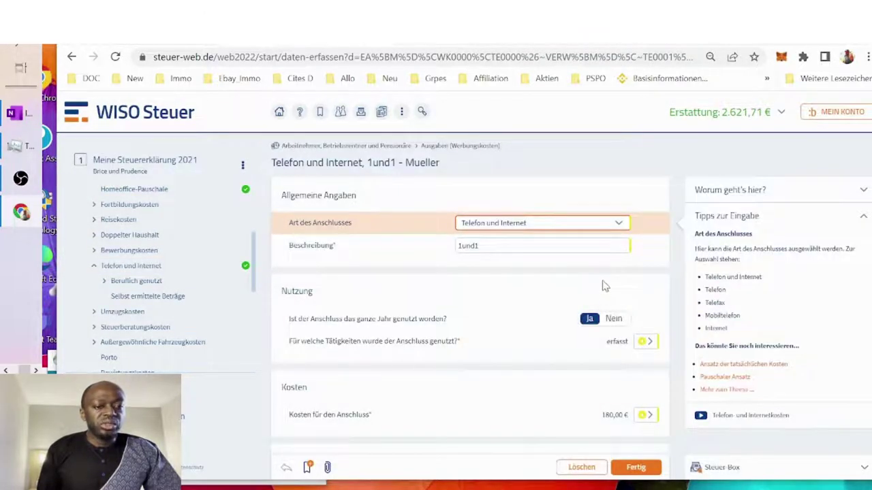
{"action": "scroll", "coordinate": [605, 286], "scroll_direction": "down", "scroll_amount": 1}
{"action": "left_click", "coordinate": [645, 359]}
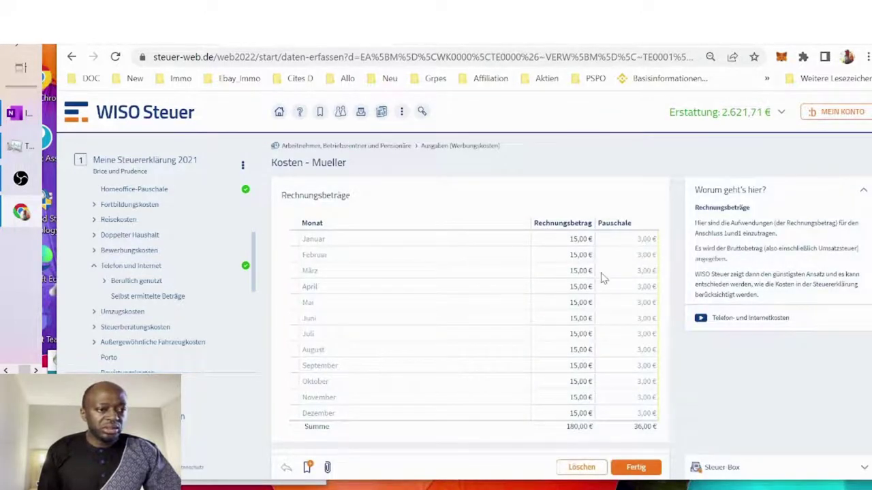
{"action": "scroll", "coordinate": [607, 350], "scroll_direction": "down", "scroll_amount": 3}
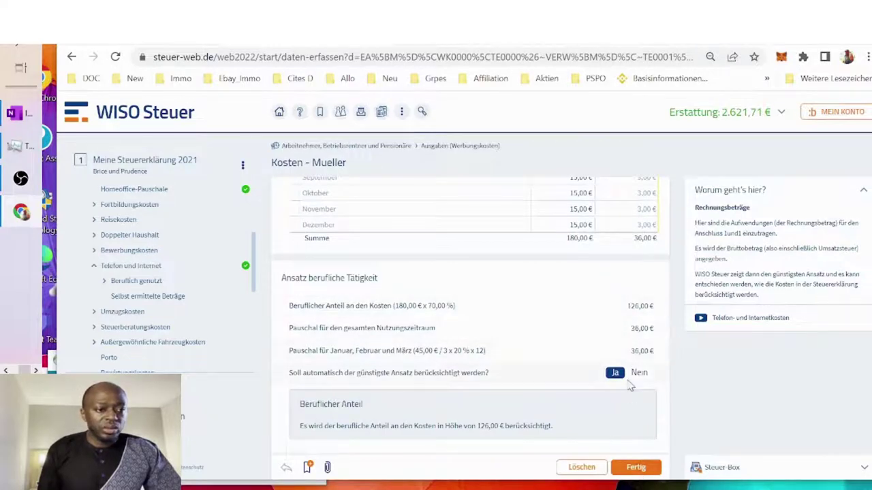
{"action": "left_click", "coordinate": [636, 468]}
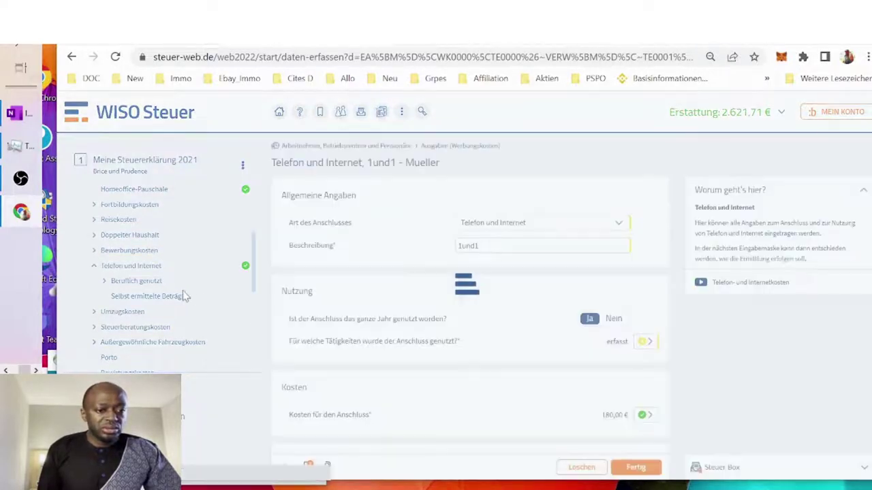
{"action": "scroll", "coordinate": [175, 263], "scroll_direction": "down", "scroll_amount": 1}
{"action": "scroll", "coordinate": [170, 265], "scroll_direction": "down", "scroll_amount": 1}
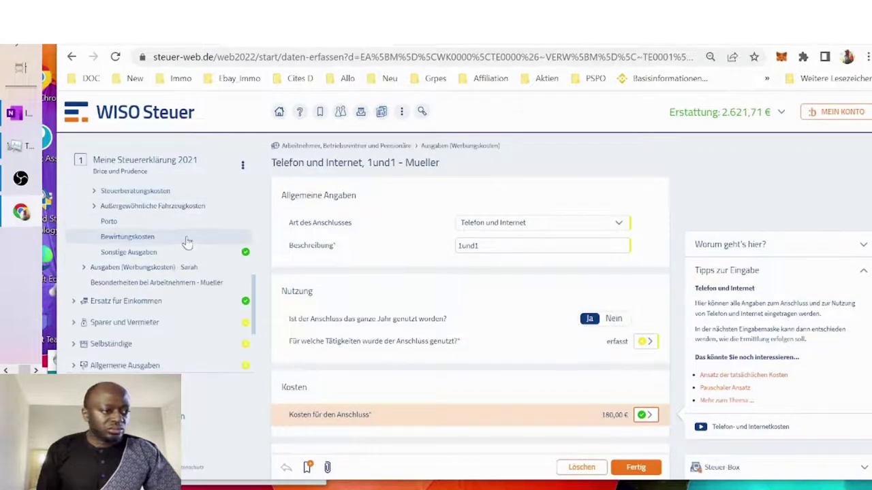
Show Sonstige Ausgaben with Weiterbildung CBO and CFO at 256 € each, 512 € total
{"action": "left_click", "coordinate": [173, 252]}
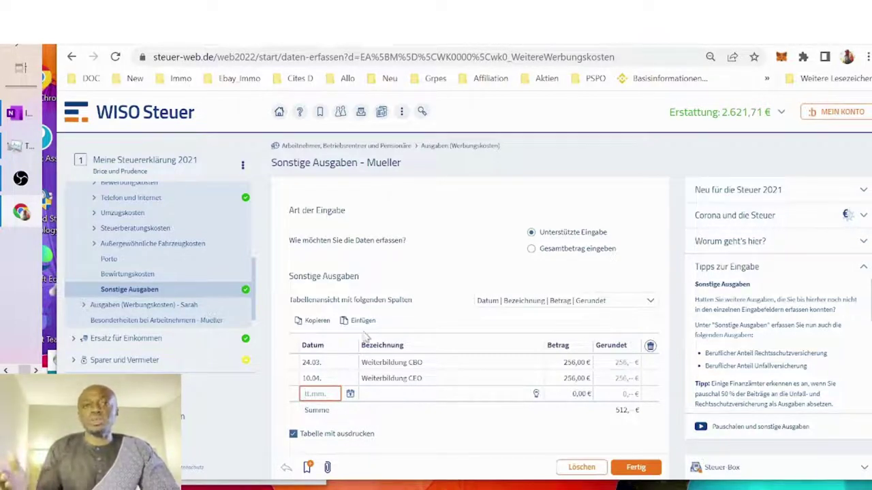
{"action": "scroll", "coordinate": [197, 301], "scroll_direction": "down", "scroll_amount": 2}
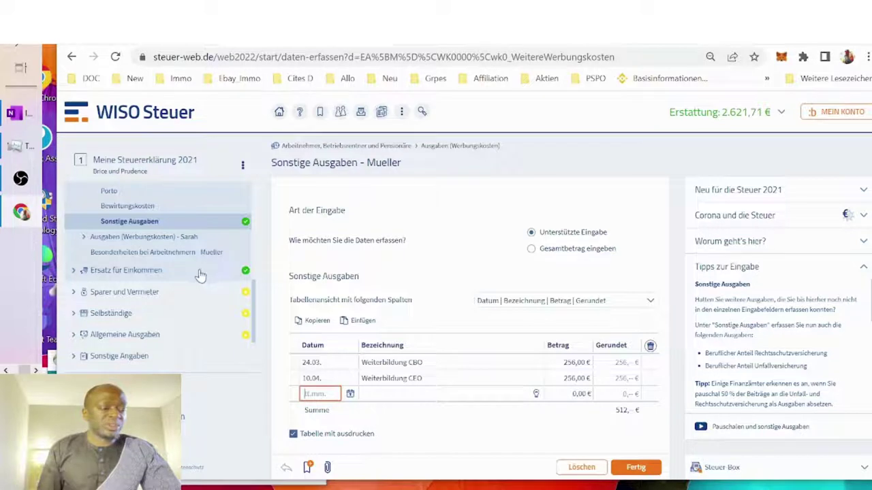
Confirm the Elterngeld entry (23.07.–22.08.2021, 1.800 €) and save it, advancing to the wife's benefits page
{"action": "left_click", "coordinate": [75, 271]}
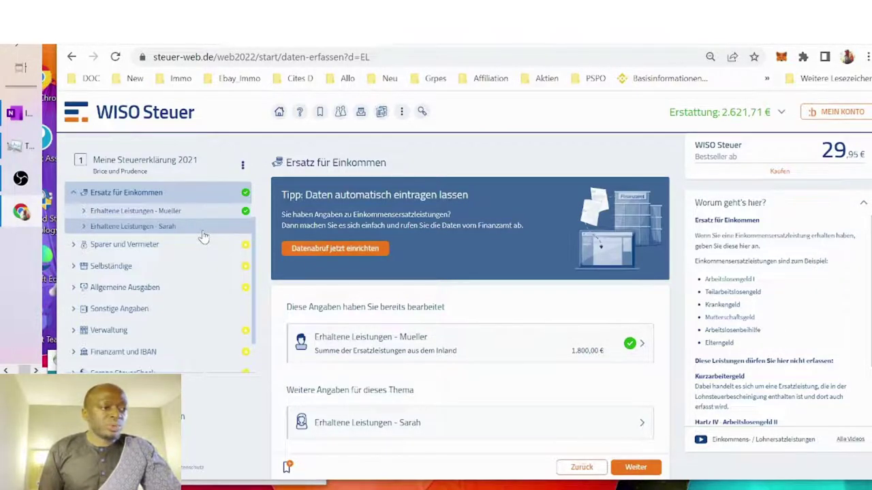
{"action": "left_click", "coordinate": [633, 343]}
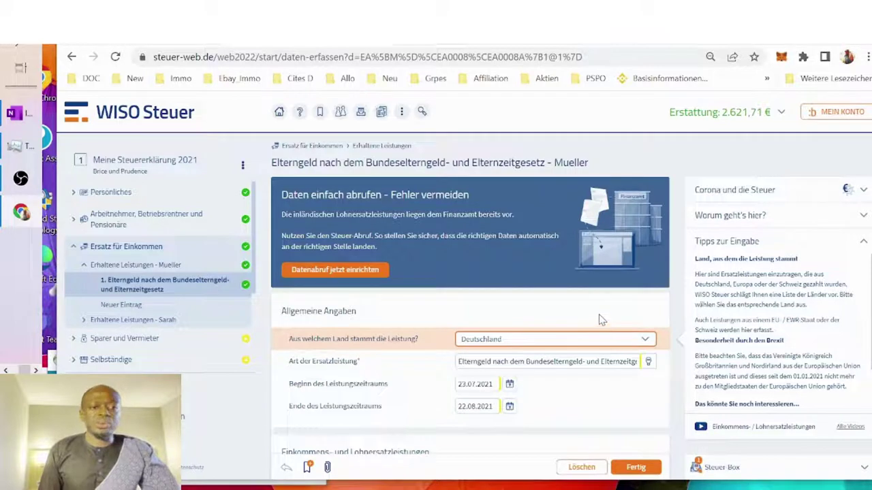
{"action": "scroll", "coordinate": [602, 320], "scroll_direction": "down", "scroll_amount": 1}
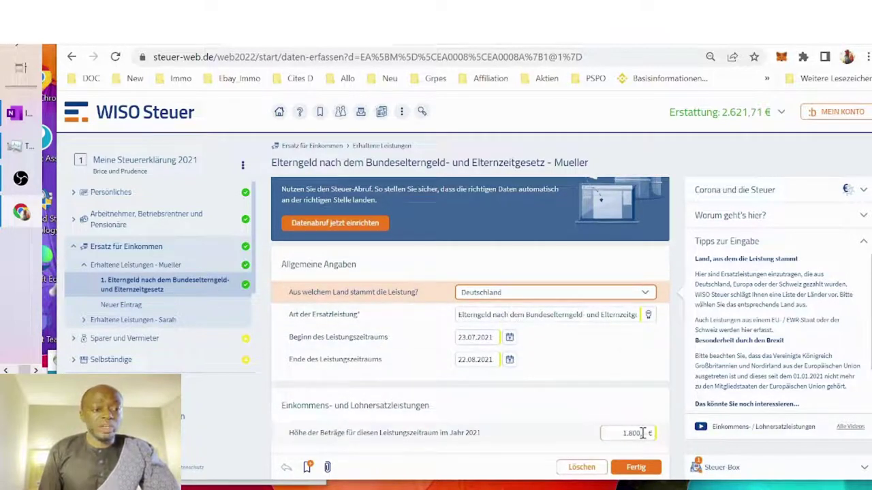
{"action": "key", "text": "Return"}
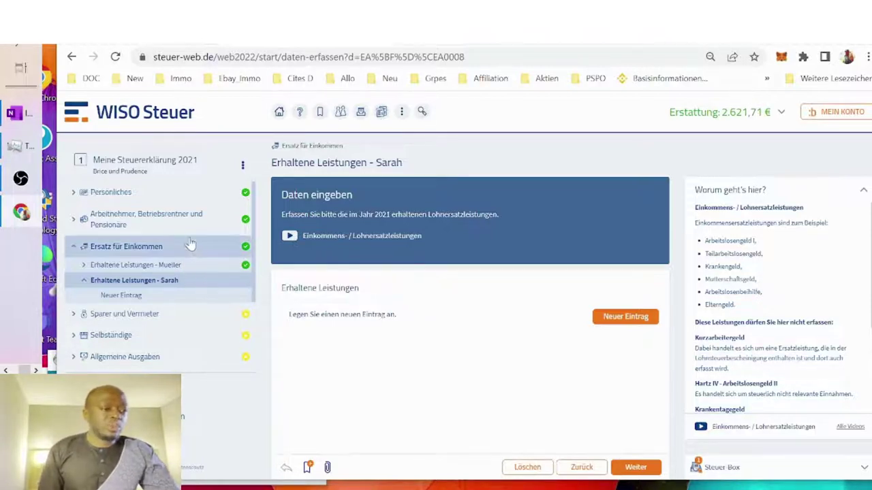
Go back to the husband's benefits overview listing 1.800 € Elterngeld, then expand Sparer und Vermieter
{"action": "left_click", "coordinate": [184, 266]}
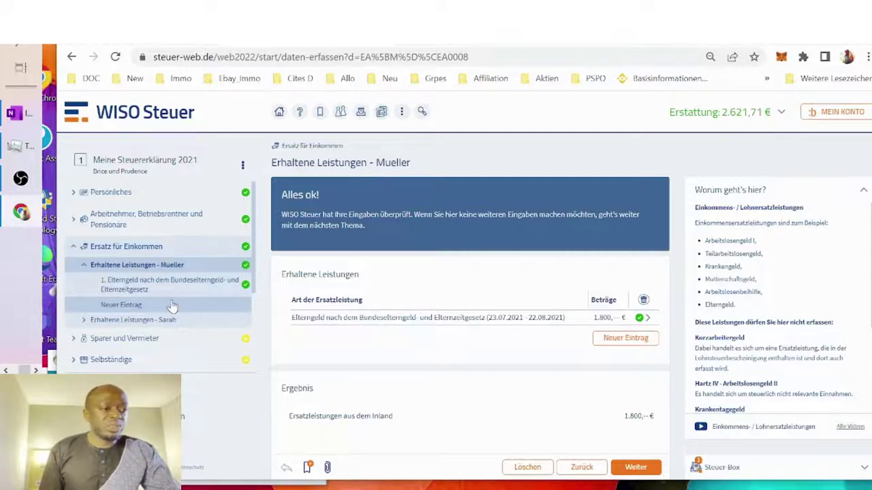
{"action": "left_click", "coordinate": [196, 310]}
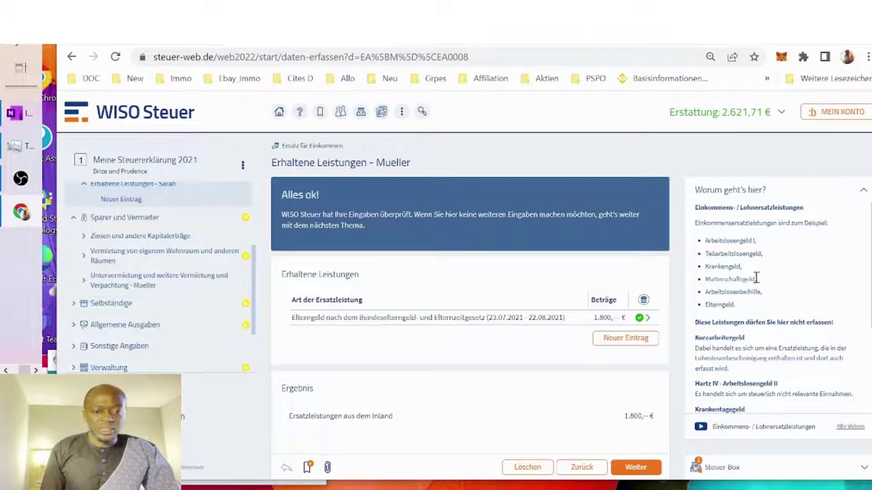
{"action": "scroll", "coordinate": [758, 277], "scroll_direction": "down", "scroll_amount": 2}
{"action": "left_click", "coordinate": [771, 429]}
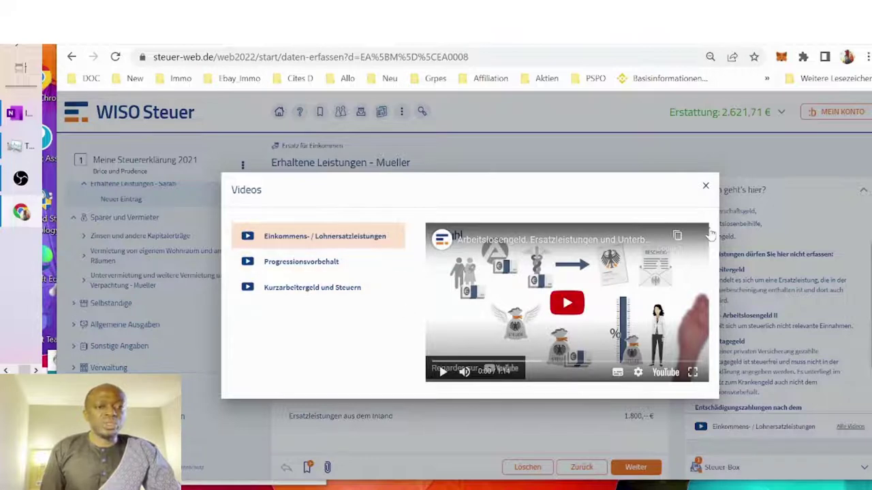
{"action": "left_click", "coordinate": [706, 190]}
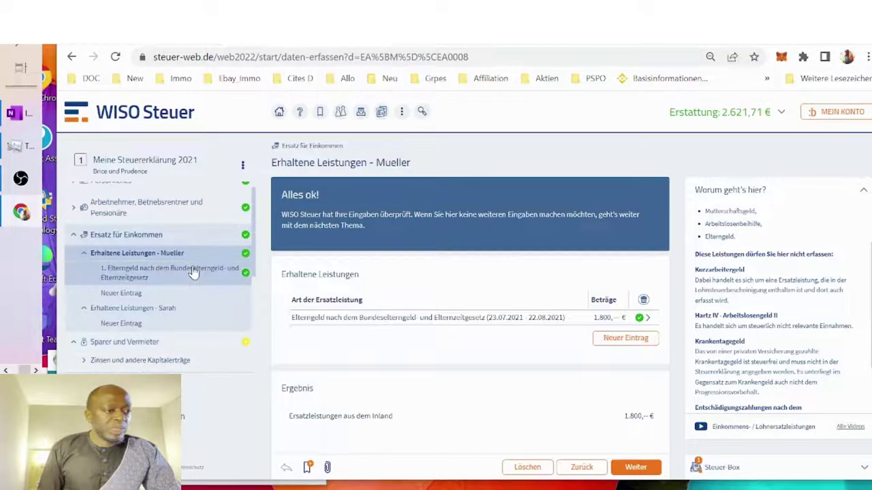
{"action": "scroll", "coordinate": [177, 259], "scroll_direction": "down", "scroll_amount": 2}
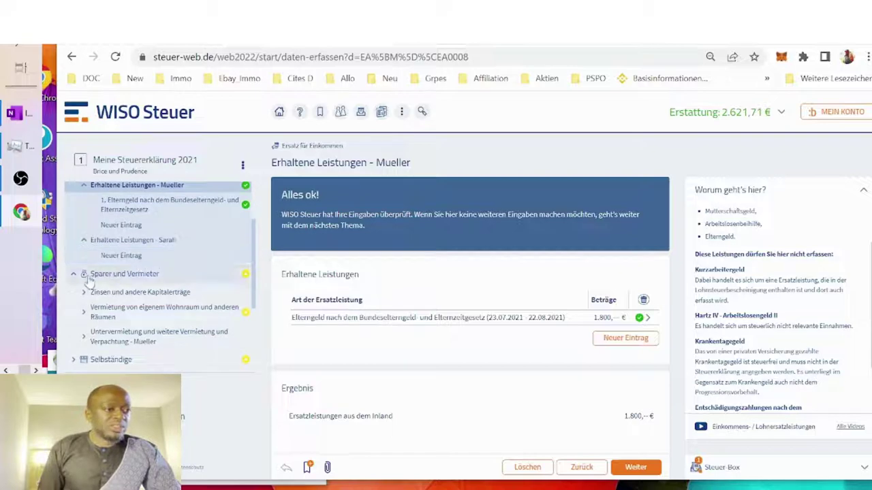
Open Vermietung von eigenem Wohnraum, showing the one property with 650 € income and −212 € result
{"action": "left_click", "coordinate": [143, 275]}
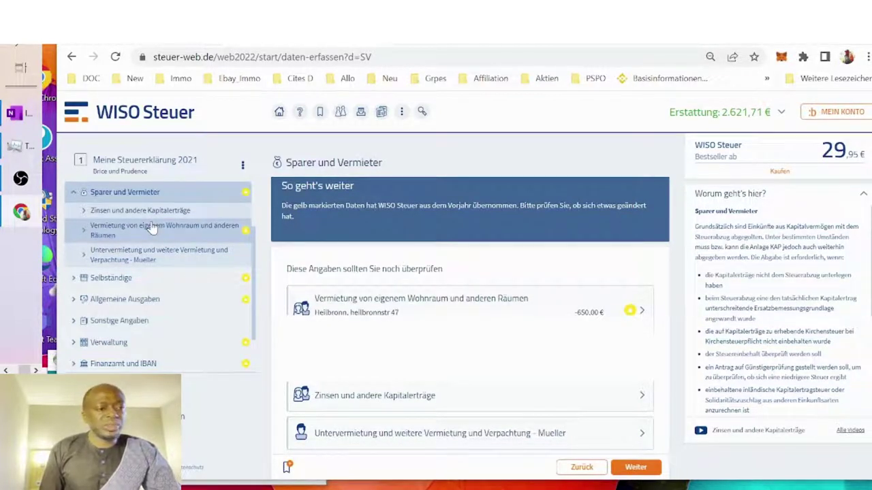
{"action": "left_click", "coordinate": [188, 233]}
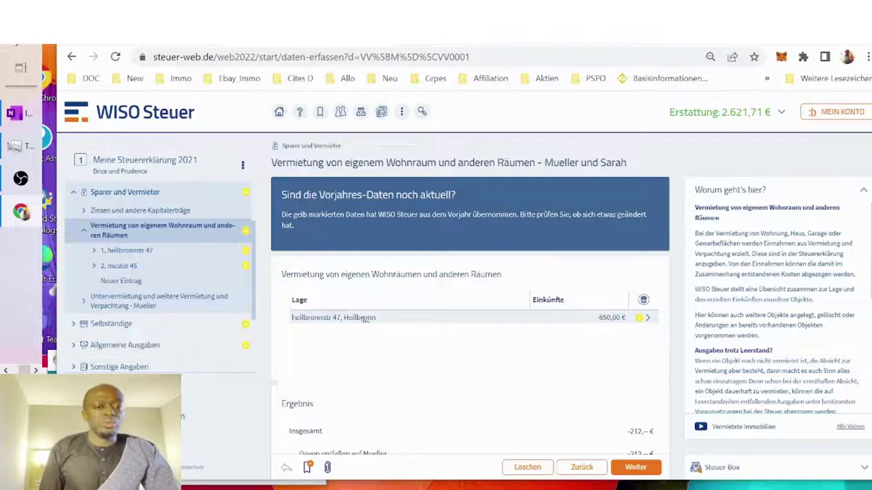
{"action": "scroll", "coordinate": [758, 346], "scroll_direction": "down", "scroll_amount": 3}
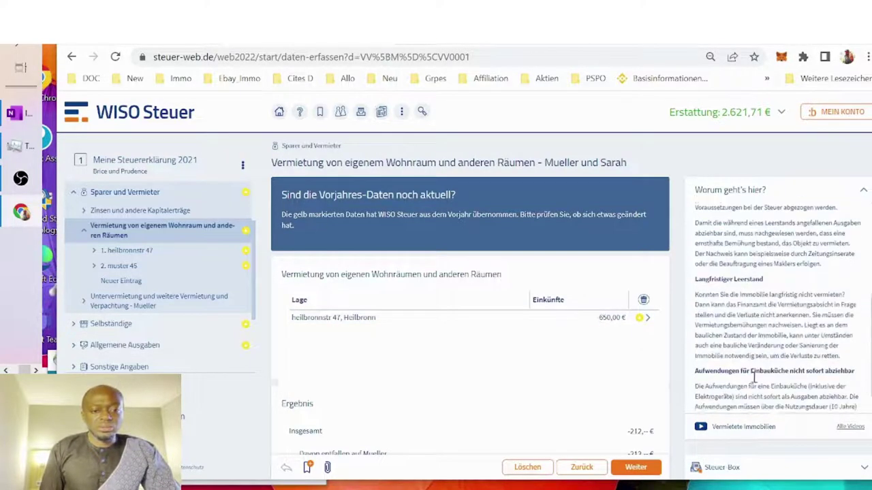
{"action": "scroll", "coordinate": [758, 347], "scroll_direction": "down", "scroll_amount": 2}
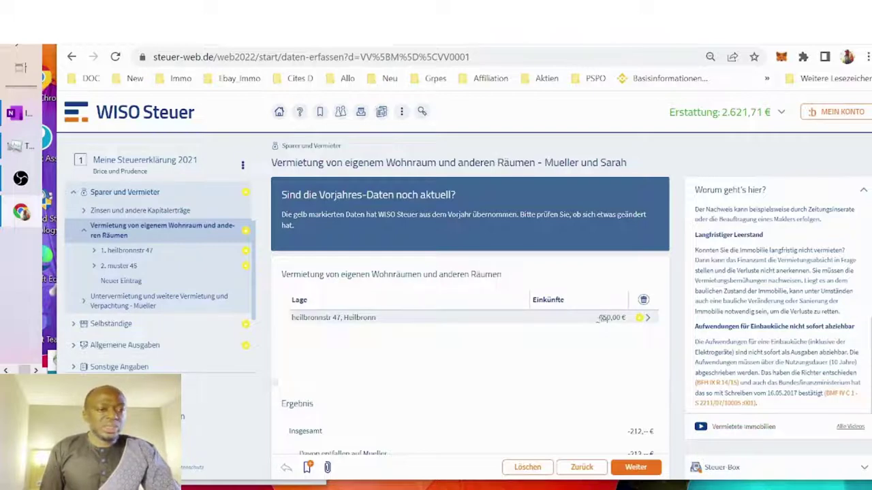
Review the rental property's master data, including its Einheitswert file number
{"action": "left_click", "coordinate": [613, 318]}
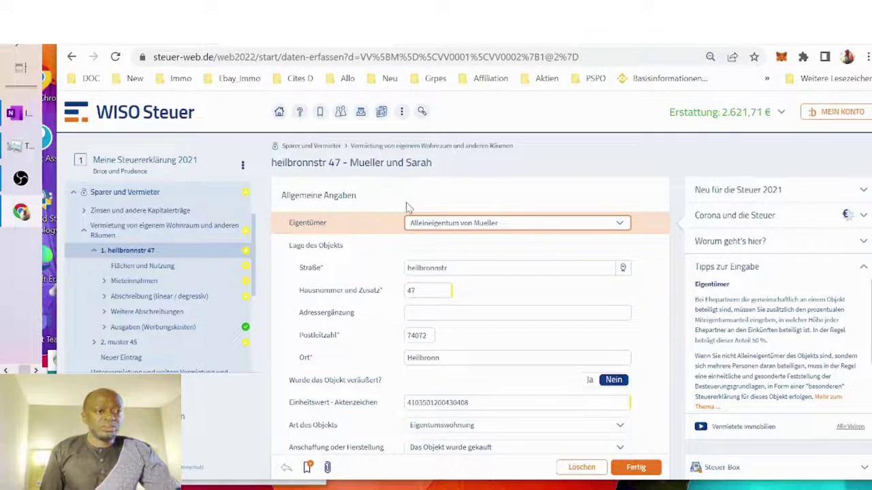
{"action": "scroll", "coordinate": [403, 225], "scroll_direction": "down", "scroll_amount": 1}
{"action": "scroll", "coordinate": [405, 229], "scroll_direction": "up", "scroll_amount": 1}
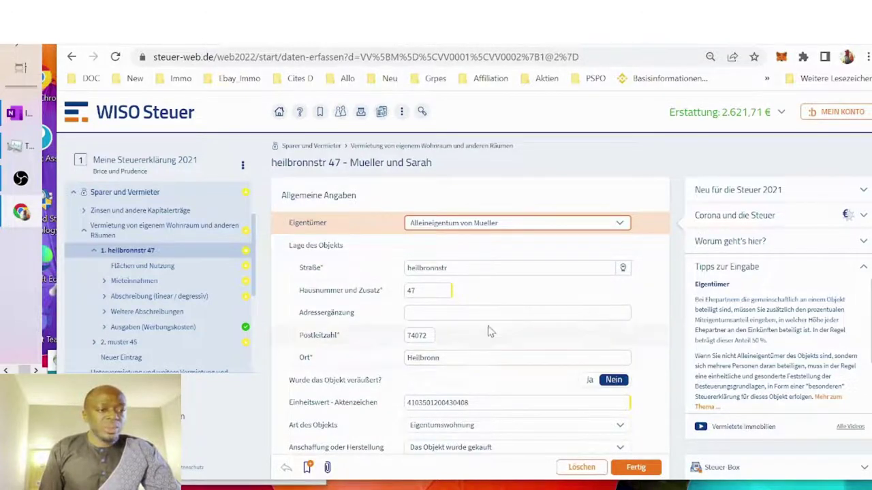
{"action": "scroll", "coordinate": [488, 331], "scroll_direction": "down", "scroll_amount": 2}
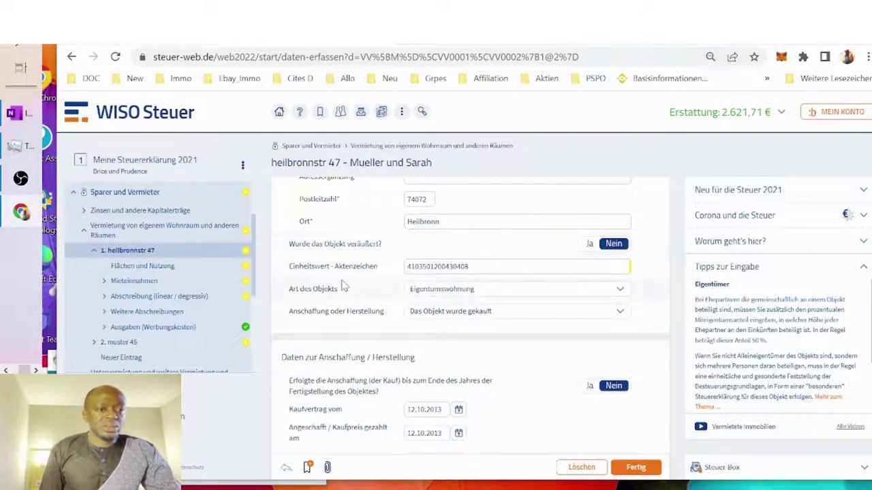
{"action": "left_click", "coordinate": [436, 266]}
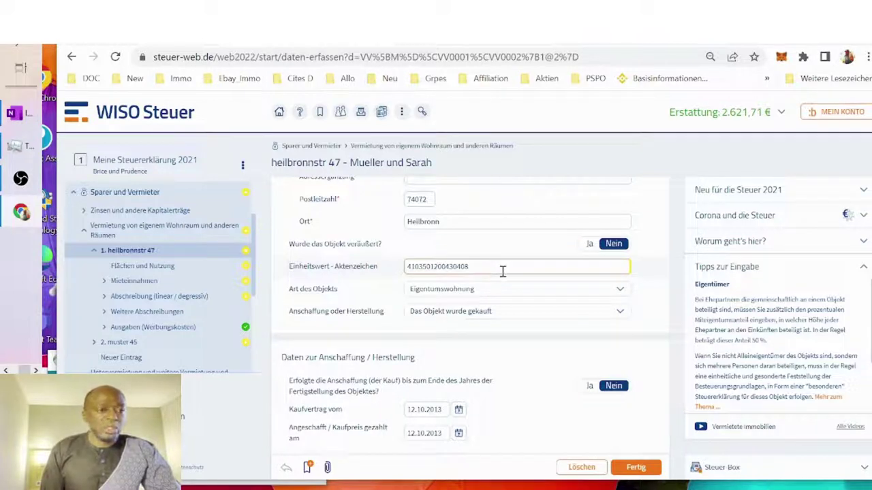
{"action": "scroll", "coordinate": [503, 271], "scroll_direction": "down", "scroll_amount": 1}
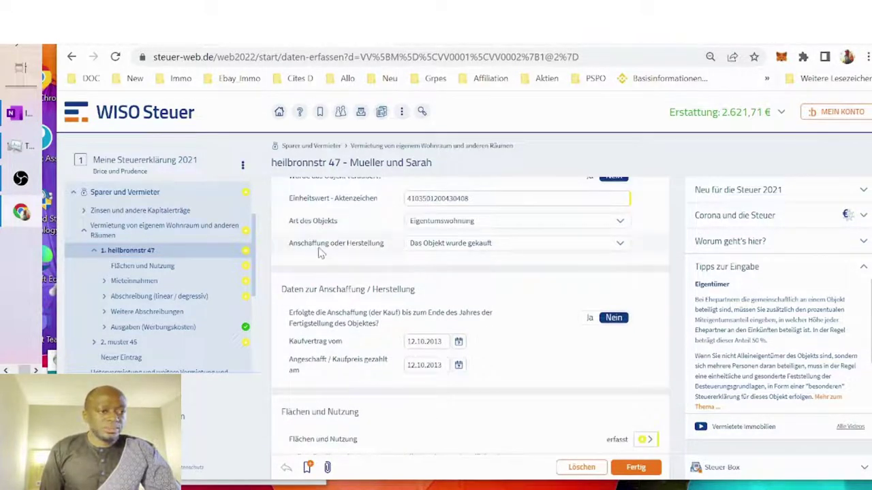
{"action": "scroll", "coordinate": [551, 310], "scroll_direction": "down", "scroll_amount": 1}
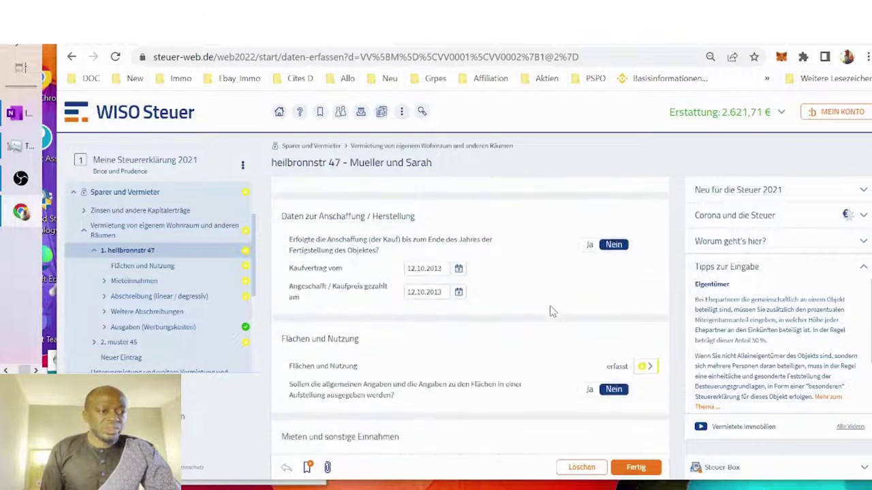
{"action": "scroll", "coordinate": [551, 310], "scroll_direction": "down", "scroll_amount": 1}
{"action": "scroll", "coordinate": [545, 282], "scroll_direction": "up", "scroll_amount": 2}
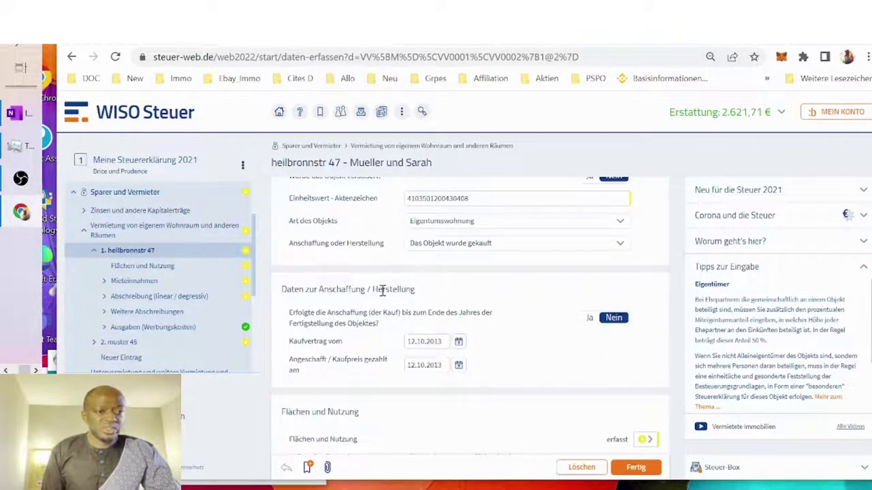
{"action": "scroll", "coordinate": [463, 311], "scroll_direction": "down", "scroll_amount": 3}
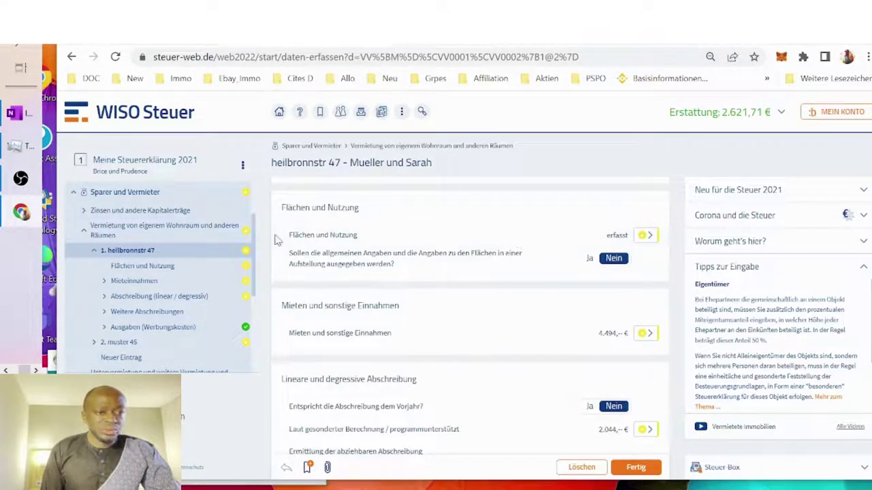
Check the 45 m² floor-area section, then open the 4.494 € apartment rental income
{"action": "left_click", "coordinate": [648, 235]}
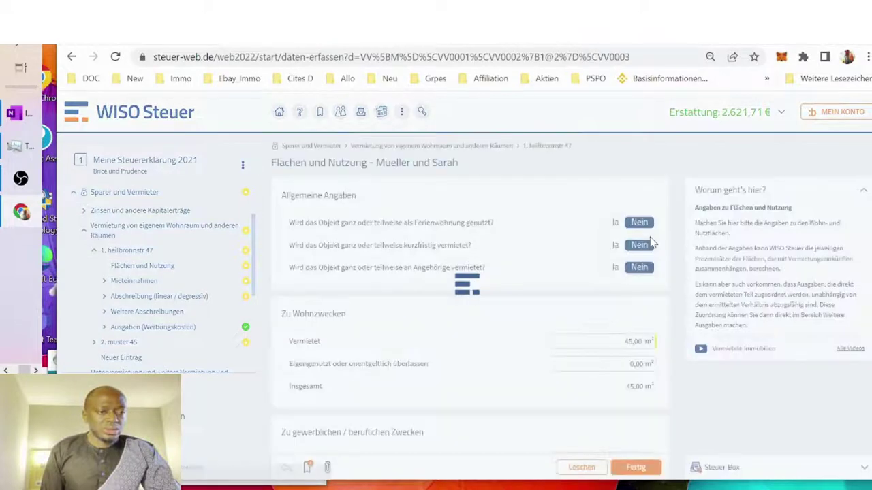
{"action": "scroll", "coordinate": [640, 317], "scroll_direction": "down", "scroll_amount": 4}
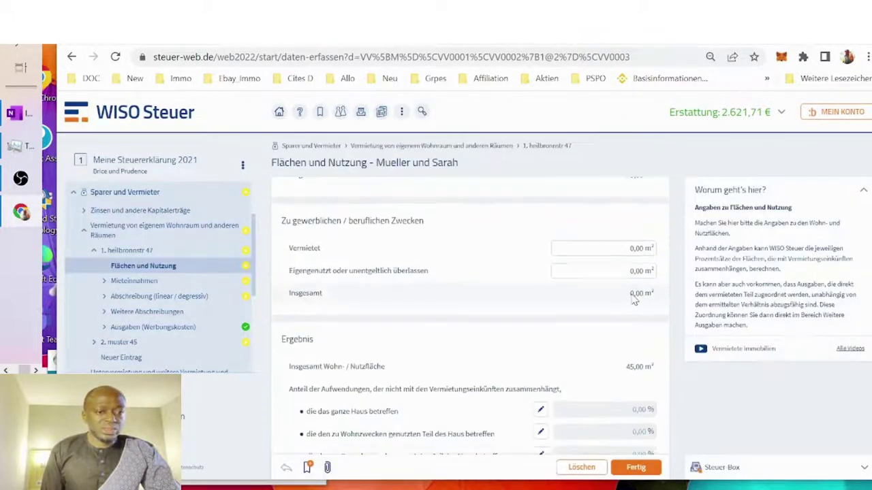
{"action": "left_click", "coordinate": [545, 146]}
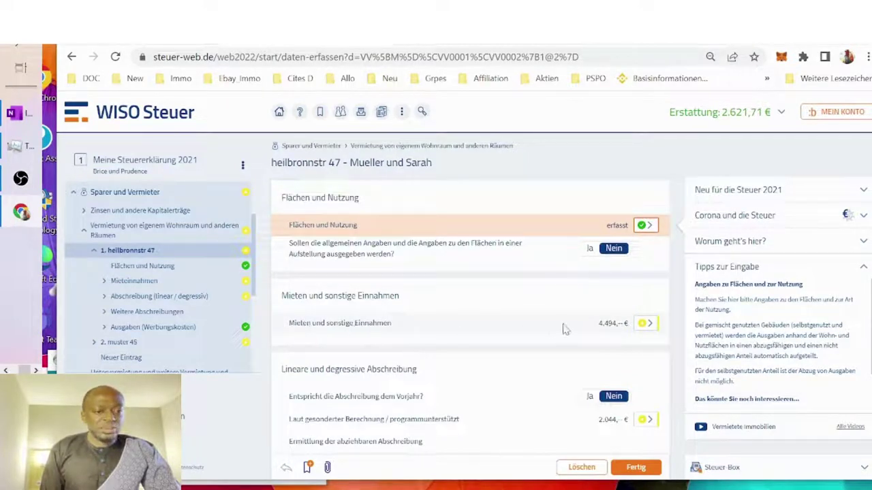
{"action": "left_click", "coordinate": [649, 324]}
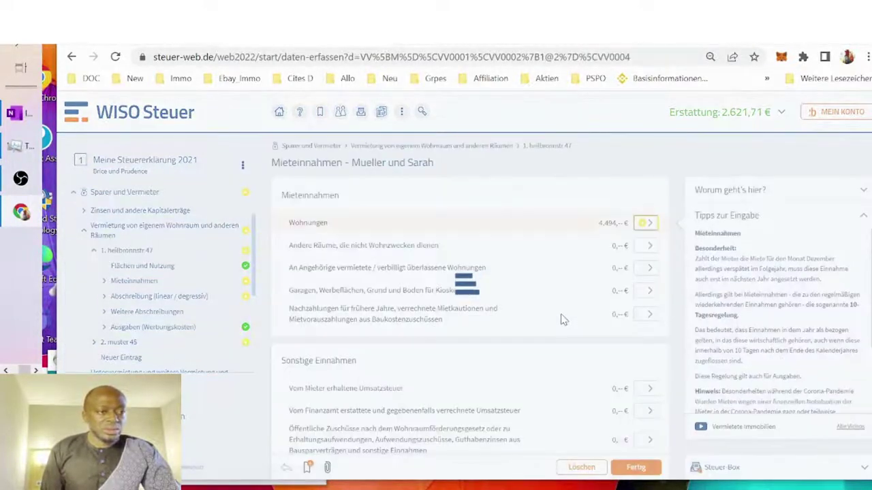
{"action": "scroll", "coordinate": [625, 311], "scroll_direction": "down", "scroll_amount": 2}
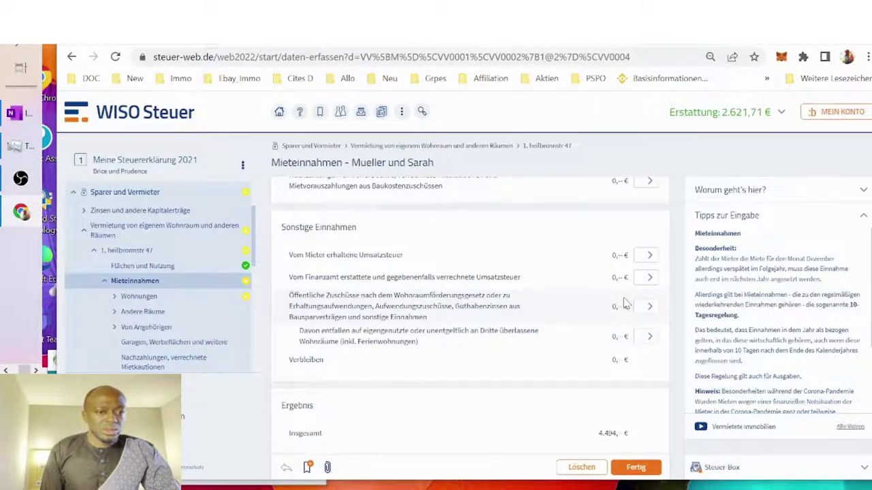
{"action": "scroll", "coordinate": [625, 304], "scroll_direction": "up", "scroll_amount": 2}
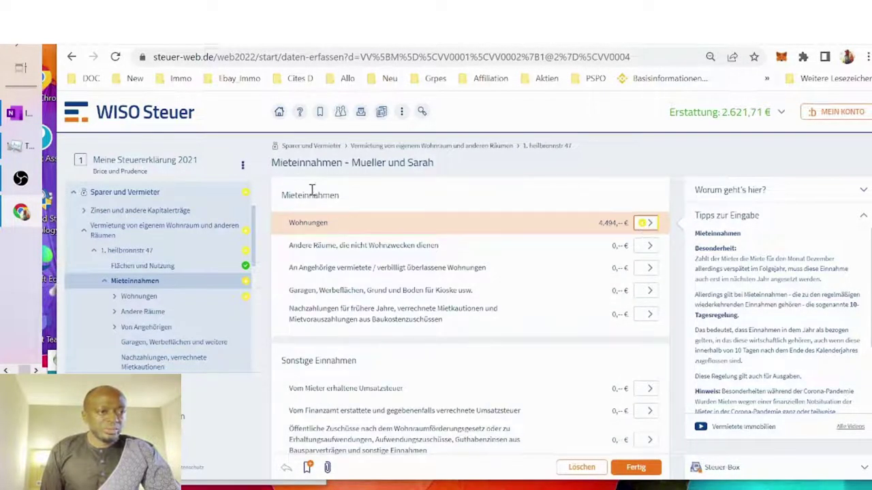
{"action": "left_click", "coordinate": [643, 223]}
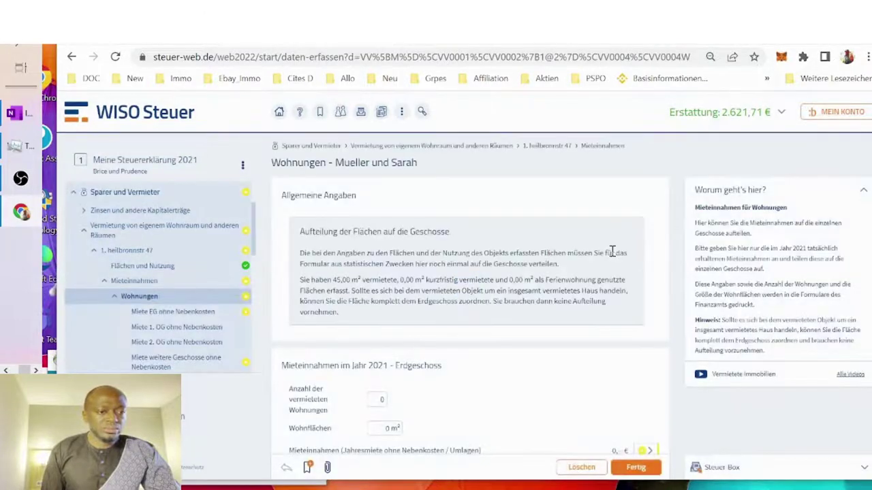
{"action": "scroll", "coordinate": [613, 252], "scroll_direction": "down", "scroll_amount": 3}
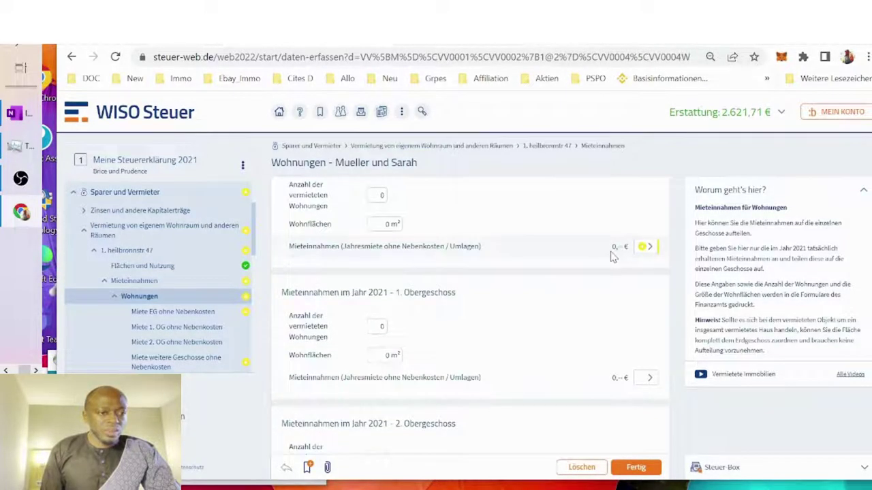
{"action": "scroll", "coordinate": [611, 259], "scroll_direction": "down", "scroll_amount": 10}
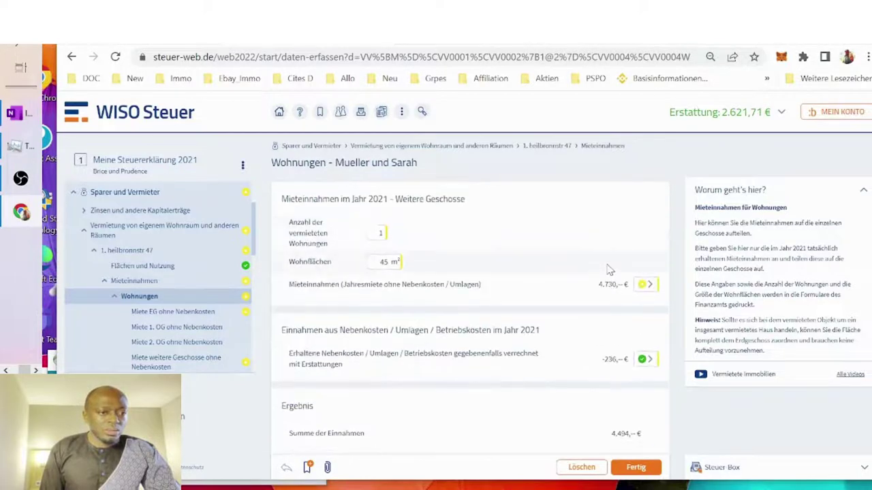
{"action": "scroll", "coordinate": [521, 294], "scroll_direction": "up", "scroll_amount": 5}
{"action": "scroll", "coordinate": [521, 294], "scroll_direction": "up", "scroll_amount": 5}
{"action": "scroll", "coordinate": [520, 293], "scroll_direction": "down", "scroll_amount": 1}
{"action": "scroll", "coordinate": [520, 291], "scroll_direction": "down", "scroll_amount": 4}
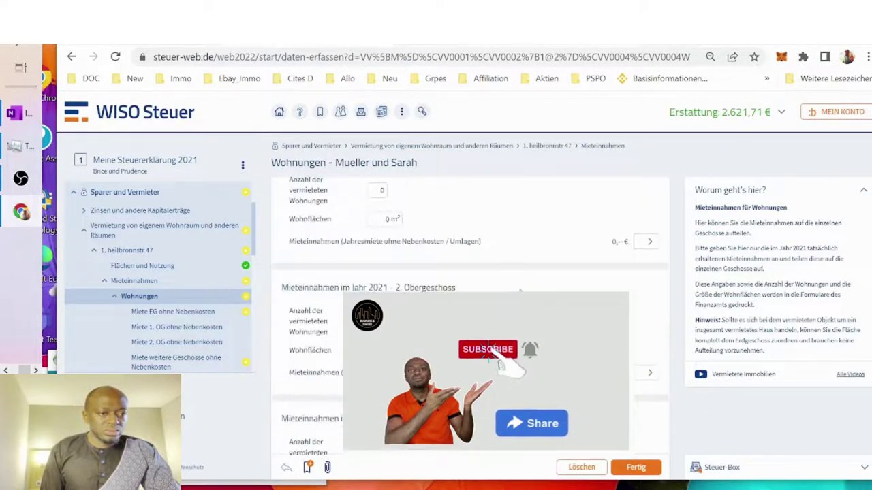
{"action": "scroll", "coordinate": [519, 292], "scroll_direction": "down", "scroll_amount": 2}
{"action": "scroll", "coordinate": [451, 283], "scroll_direction": "down", "scroll_amount": 1}
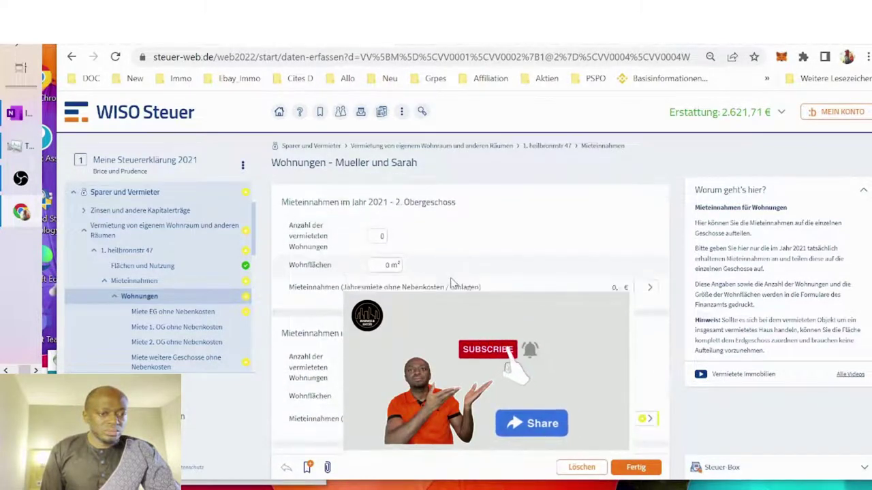
{"action": "scroll", "coordinate": [451, 283], "scroll_direction": "down", "scroll_amount": 3}
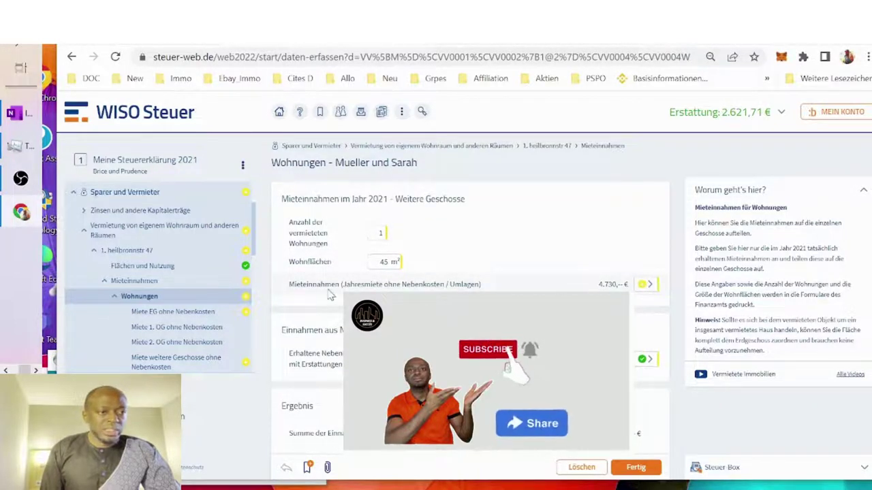
{"action": "scroll", "coordinate": [436, 265], "scroll_direction": "up", "scroll_amount": 3}
{"action": "scroll", "coordinate": [439, 268], "scroll_direction": "down", "scroll_amount": 1}
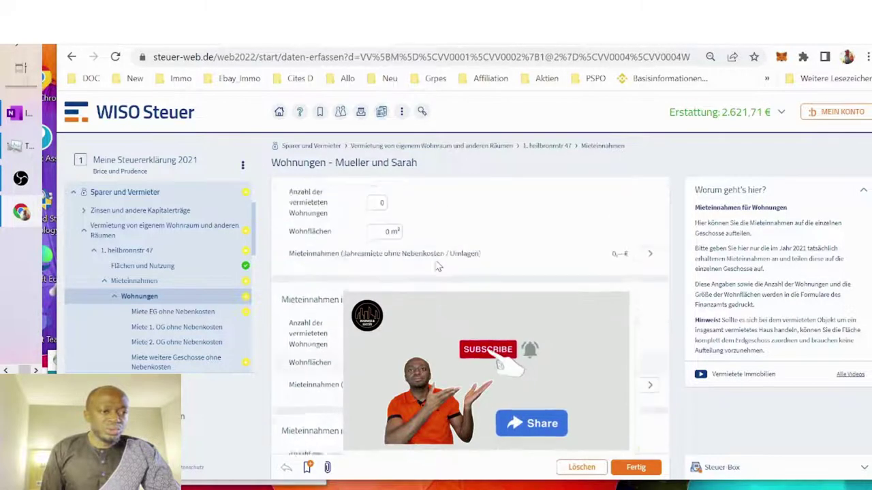
{"action": "scroll", "coordinate": [438, 268], "scroll_direction": "up", "scroll_amount": 1}
{"action": "scroll", "coordinate": [439, 268], "scroll_direction": "up", "scroll_amount": 3}
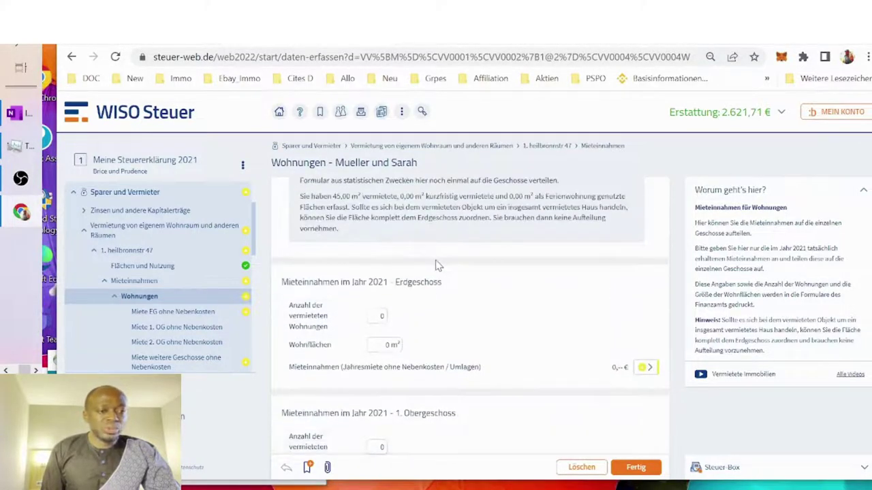
{"action": "scroll", "coordinate": [468, 331], "scroll_direction": "down", "scroll_amount": 1}
{"action": "scroll", "coordinate": [469, 331], "scroll_direction": "down", "scroll_amount": 1}
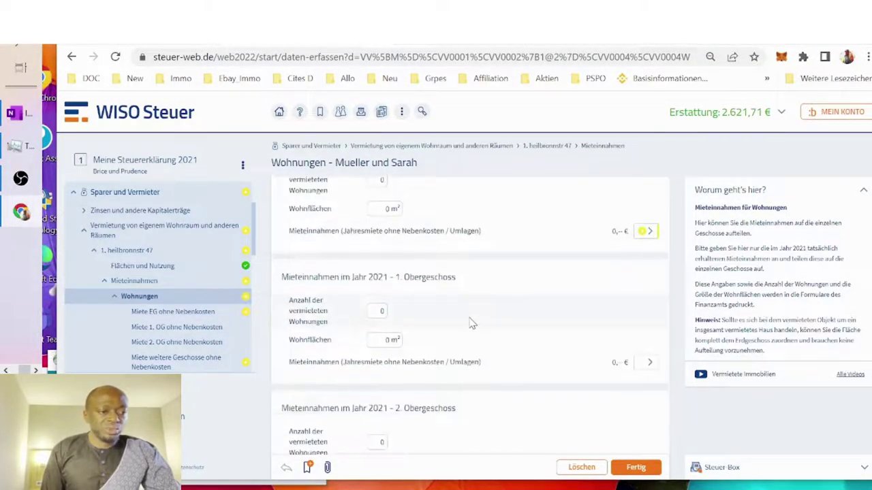
{"action": "scroll", "coordinate": [470, 322], "scroll_direction": "down", "scroll_amount": 2}
{"action": "scroll", "coordinate": [470, 321], "scroll_direction": "down", "scroll_amount": 2}
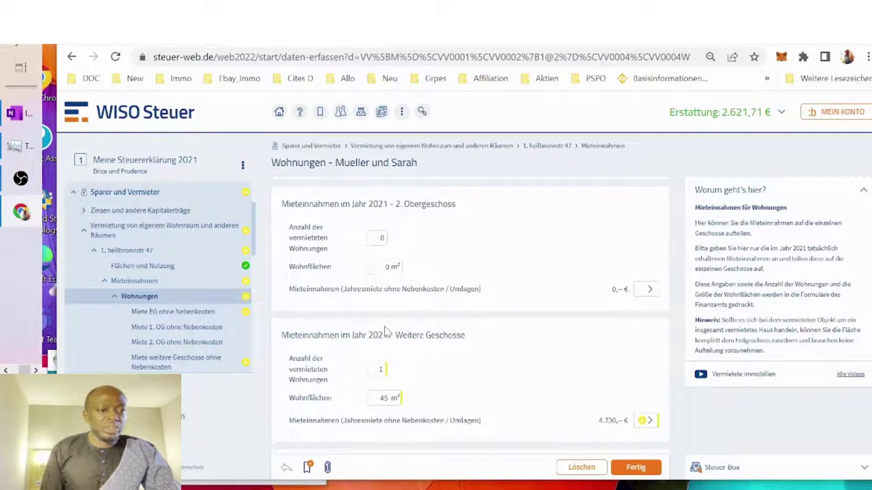
{"action": "scroll", "coordinate": [398, 313], "scroll_direction": "down", "scroll_amount": 2}
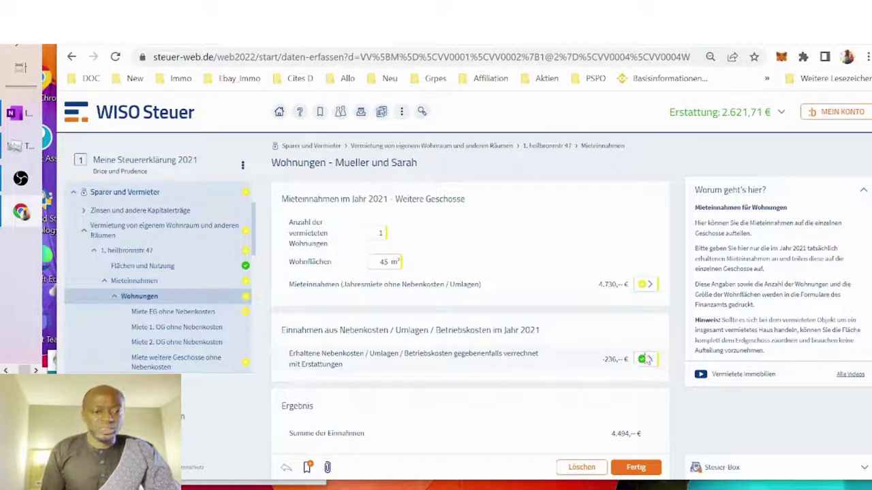
View the further-floors rent table: 11 months of Kaltmiete at 430 €, totalling 4.730 €, and its column layouts
{"action": "left_click", "coordinate": [643, 285]}
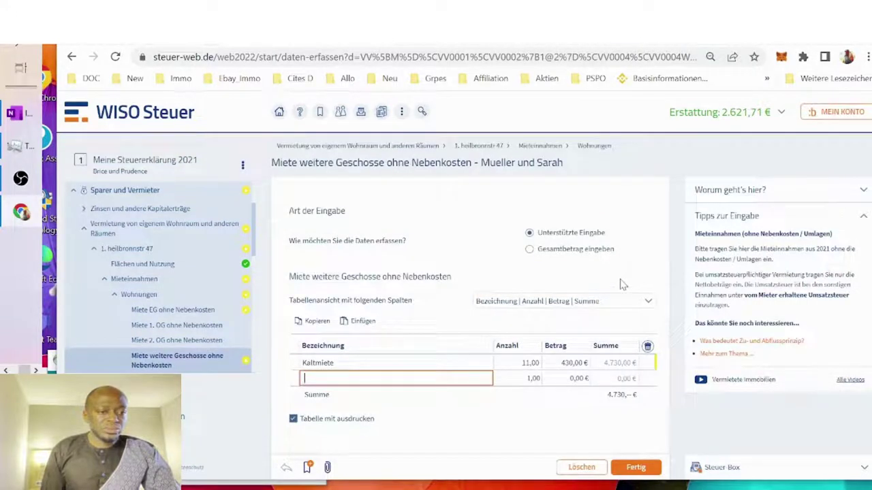
{"action": "left_click", "coordinate": [356, 378]}
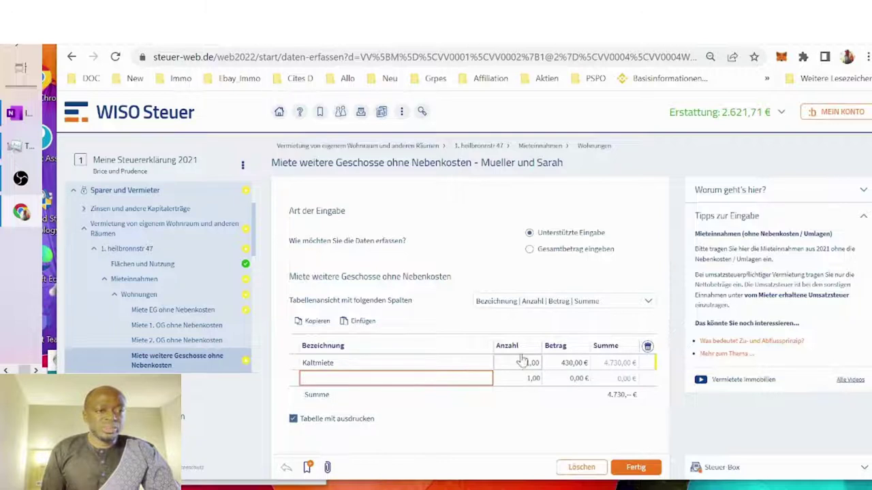
{"action": "left_click", "coordinate": [584, 304]}
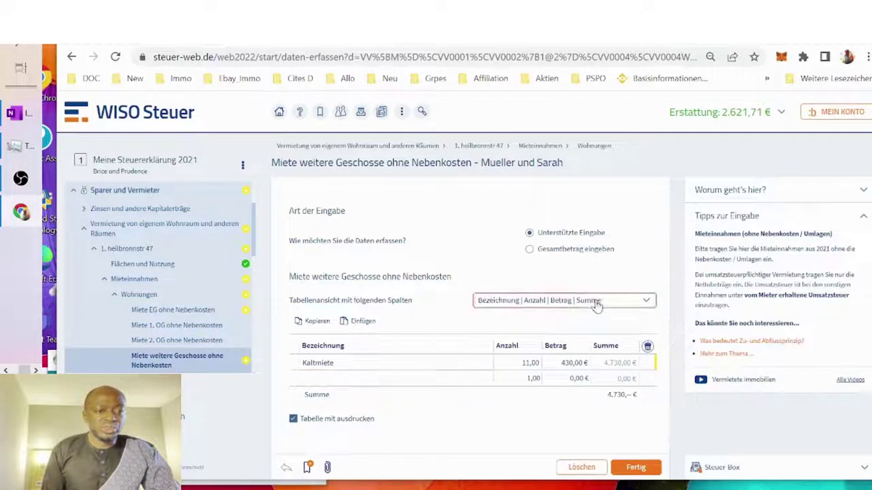
{"action": "scroll", "coordinate": [569, 216], "scroll_direction": "up", "scroll_amount": 1}
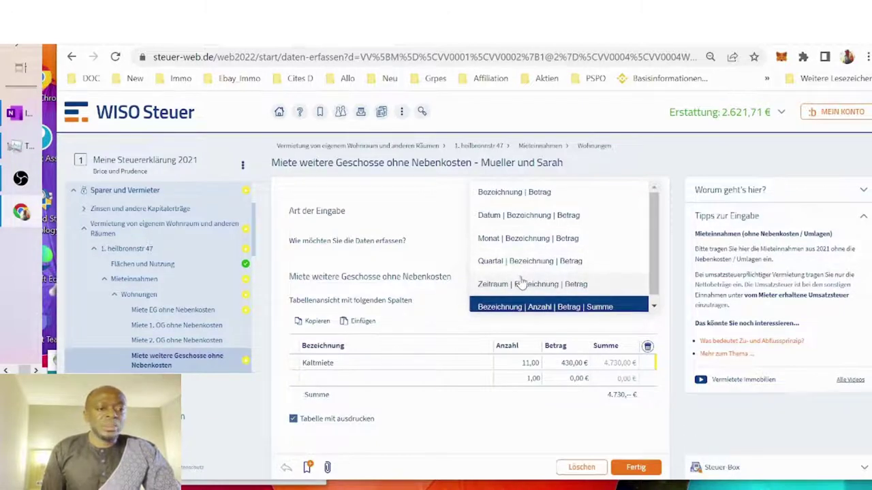
{"action": "scroll", "coordinate": [521, 283], "scroll_direction": "down", "scroll_amount": 1}
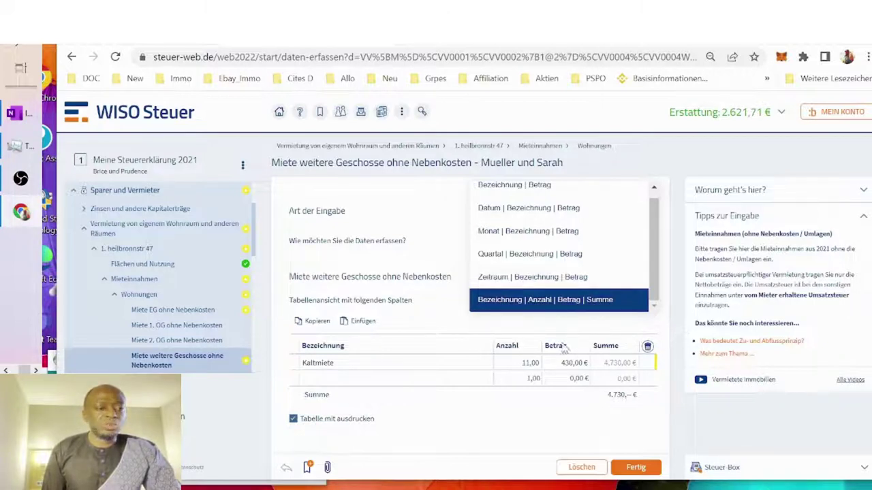
{"action": "scroll", "coordinate": [549, 266], "scroll_direction": "up", "scroll_amount": 1}
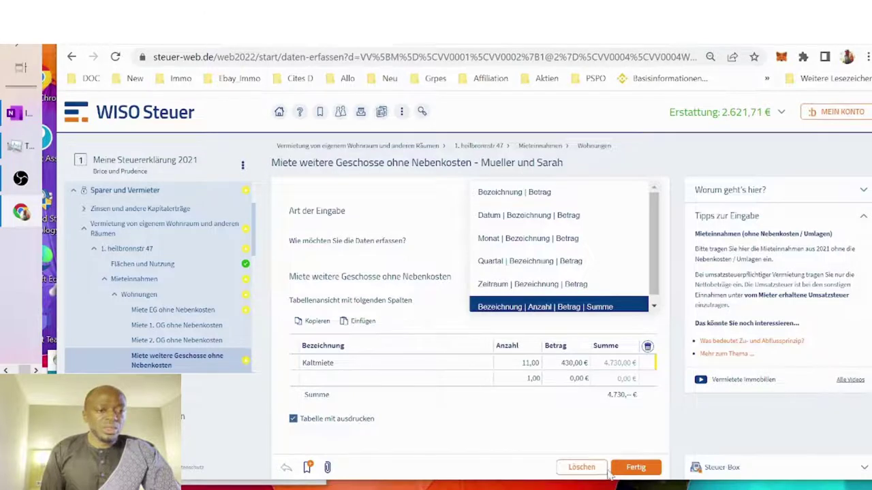
Close the further-floors rent table, marking its 4.730 € rent complete
{"action": "left_click", "coordinate": [630, 469]}
{"action": "scroll", "coordinate": [654, 252], "scroll_direction": "down", "scroll_amount": 2}
{"action": "scroll", "coordinate": [652, 235], "scroll_direction": "up", "scroll_amount": 2}
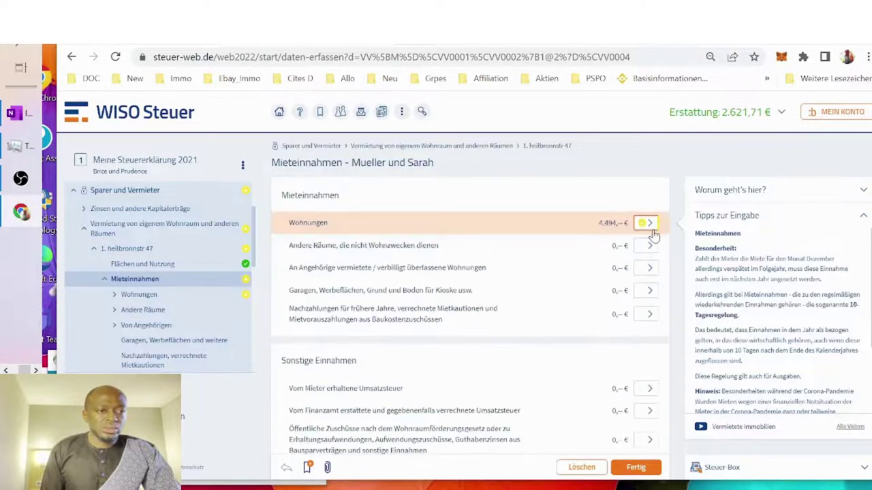
Review December's −236 € received ancillary costs, returning to the 4.494 € apartments summary
{"action": "left_click", "coordinate": [650, 223]}
{"action": "scroll", "coordinate": [641, 231], "scroll_direction": "down", "scroll_amount": 3}
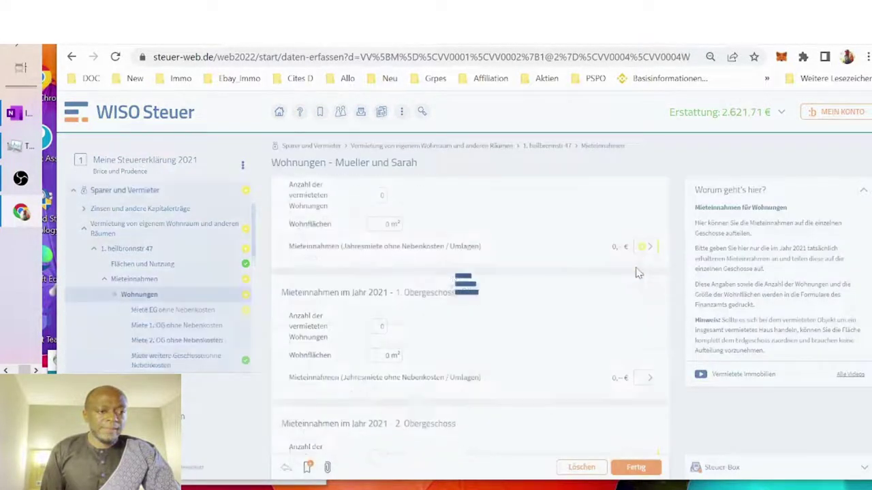
{"action": "scroll", "coordinate": [638, 272], "scroll_direction": "down", "scroll_amount": 4}
{"action": "scroll", "coordinate": [643, 306], "scroll_direction": "down", "scroll_amount": 1}
{"action": "left_click", "coordinate": [643, 361]}
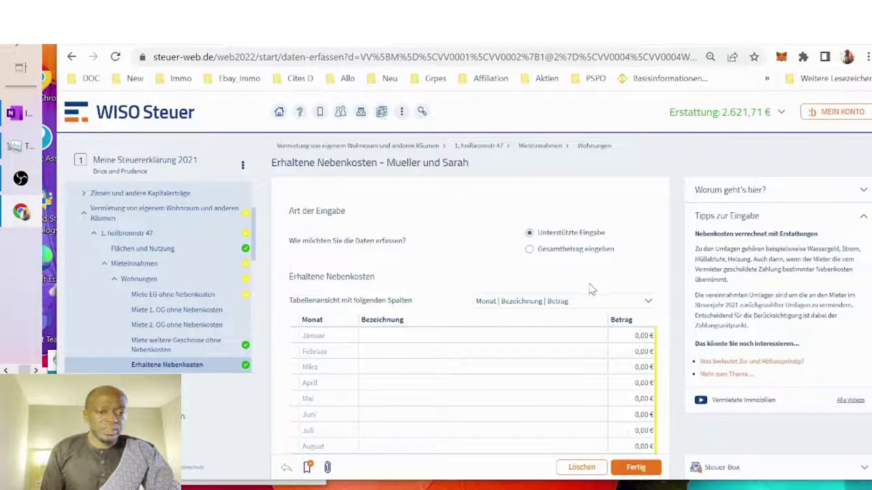
{"action": "scroll", "coordinate": [591, 290], "scroll_direction": "down", "scroll_amount": 3}
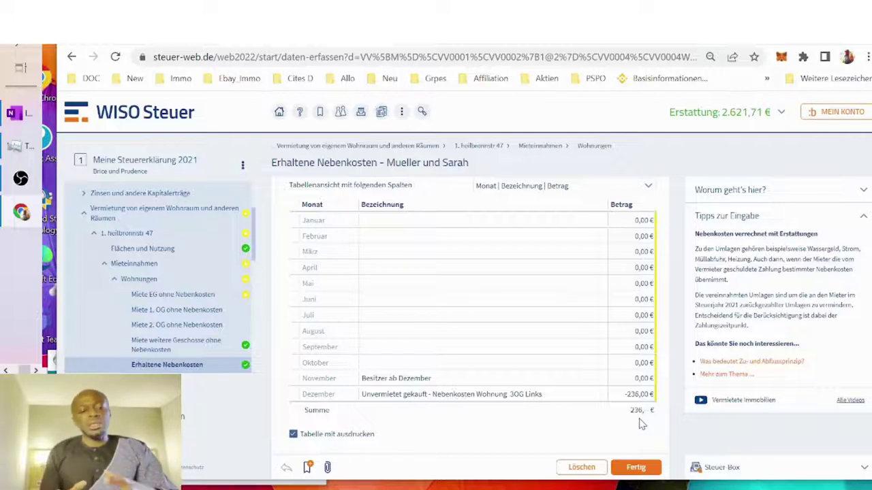
{"action": "left_click", "coordinate": [638, 468]}
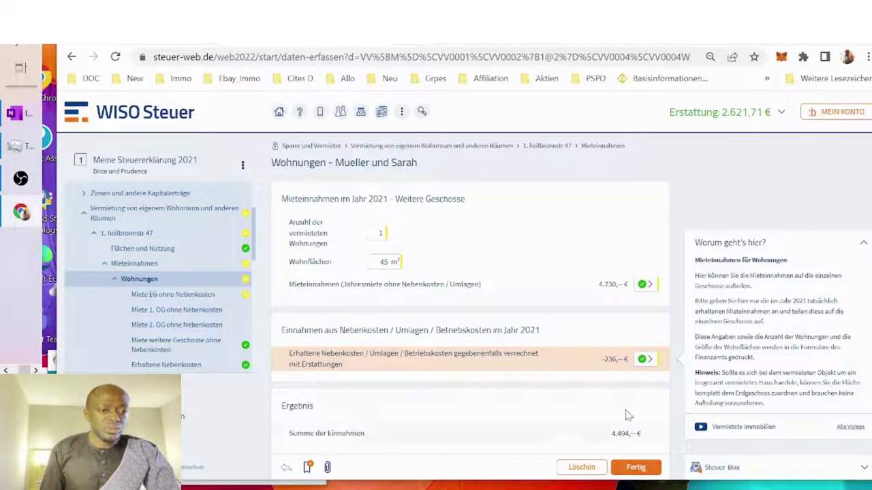
Leave the apartments income page unchecked and open the linear depreciation with its 102.197,20 € basis
{"action": "left_click", "coordinate": [630, 467]}
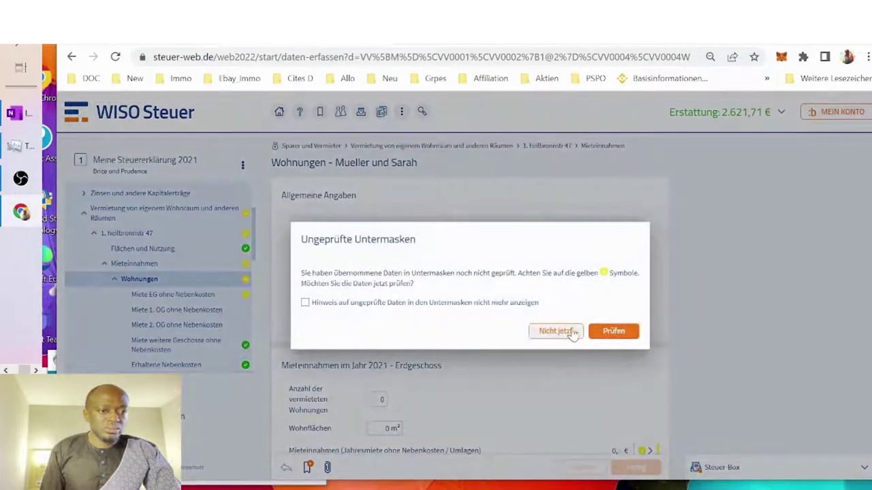
{"action": "left_click", "coordinate": [562, 331]}
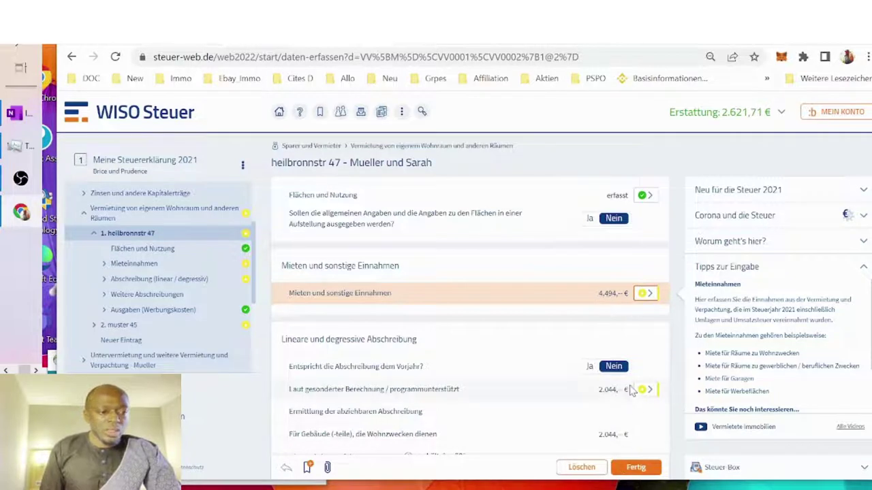
{"action": "scroll", "coordinate": [630, 369], "scroll_direction": "down", "scroll_amount": 2}
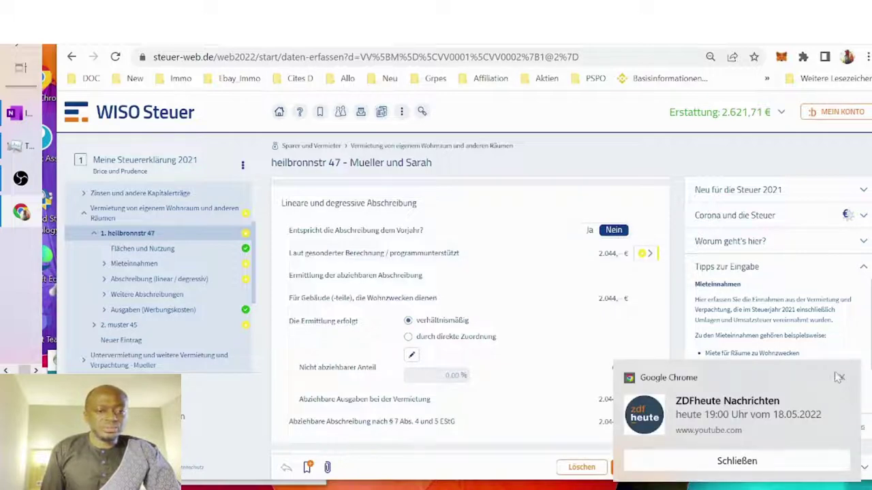
{"action": "left_click", "coordinate": [841, 378]}
{"action": "scroll", "coordinate": [679, 274], "scroll_direction": "up", "scroll_amount": 1}
{"action": "left_click", "coordinate": [643, 283]}
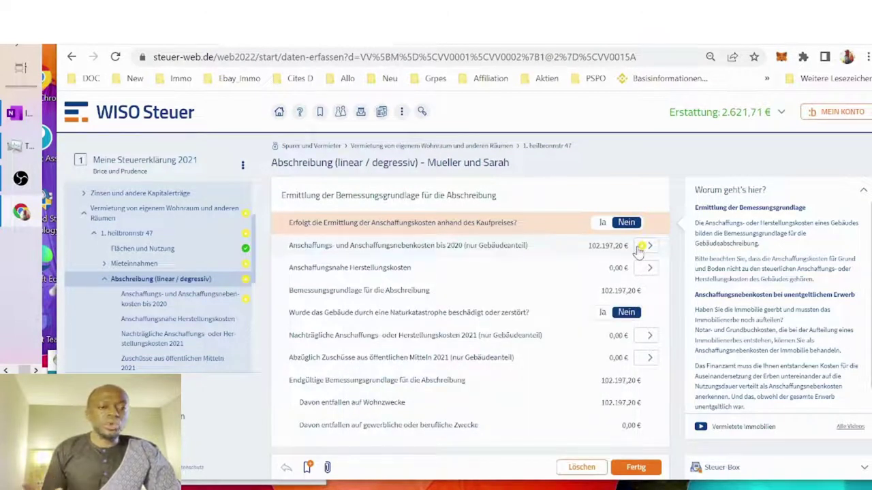
Open the acquisition costs up to 2020 table showing the 102.197,20 € building share
{"action": "left_click", "coordinate": [647, 246]}
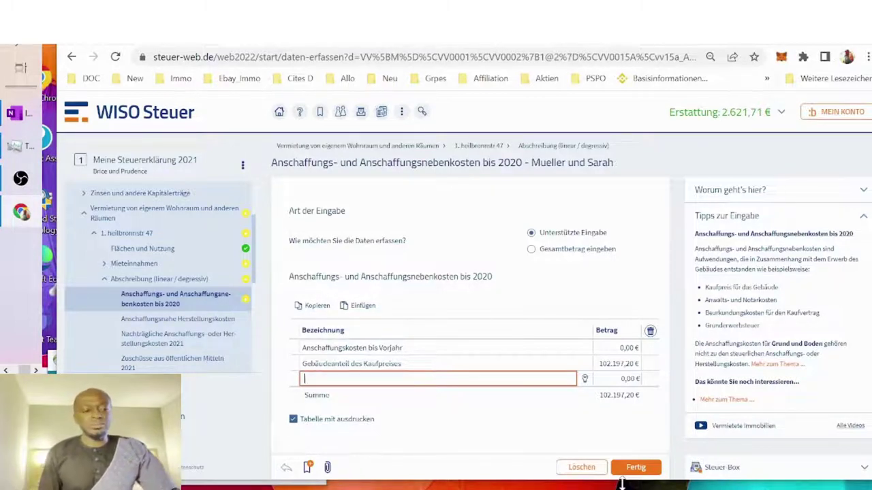
Close the acquisition cost table and check the 2,00 % linear depreciation of 2.044 €
{"action": "left_click", "coordinate": [635, 468]}
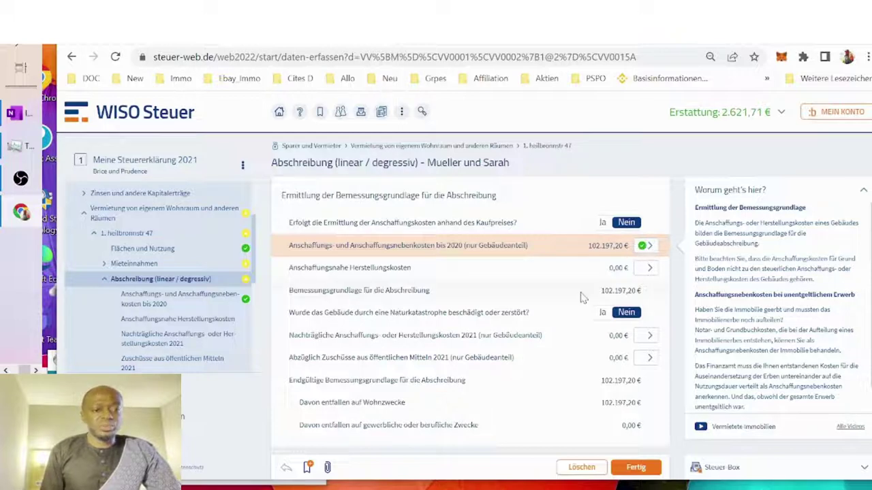
{"action": "scroll", "coordinate": [659, 411], "scroll_direction": "down", "scroll_amount": 2}
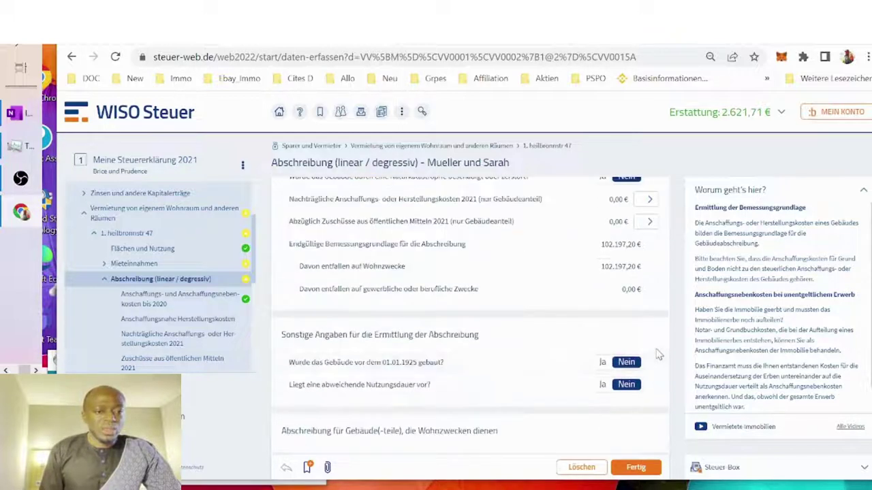
{"action": "scroll", "coordinate": [658, 356], "scroll_direction": "down", "scroll_amount": 2}
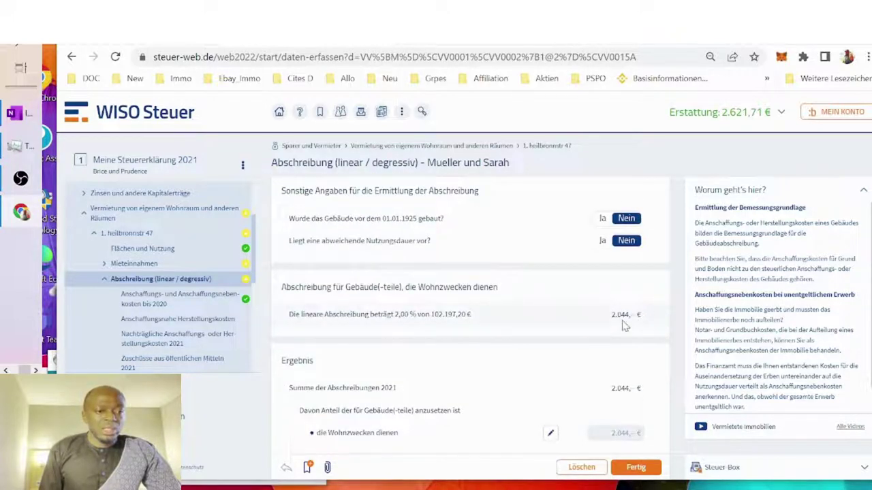
{"action": "scroll", "coordinate": [645, 419], "scroll_direction": "up", "scroll_amount": 1}
{"action": "scroll", "coordinate": [645, 420], "scroll_direction": "up", "scroll_amount": 3}
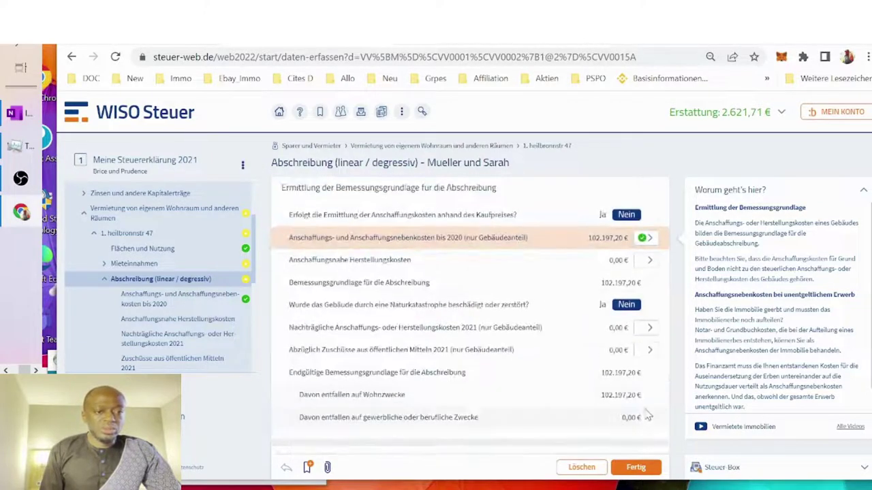